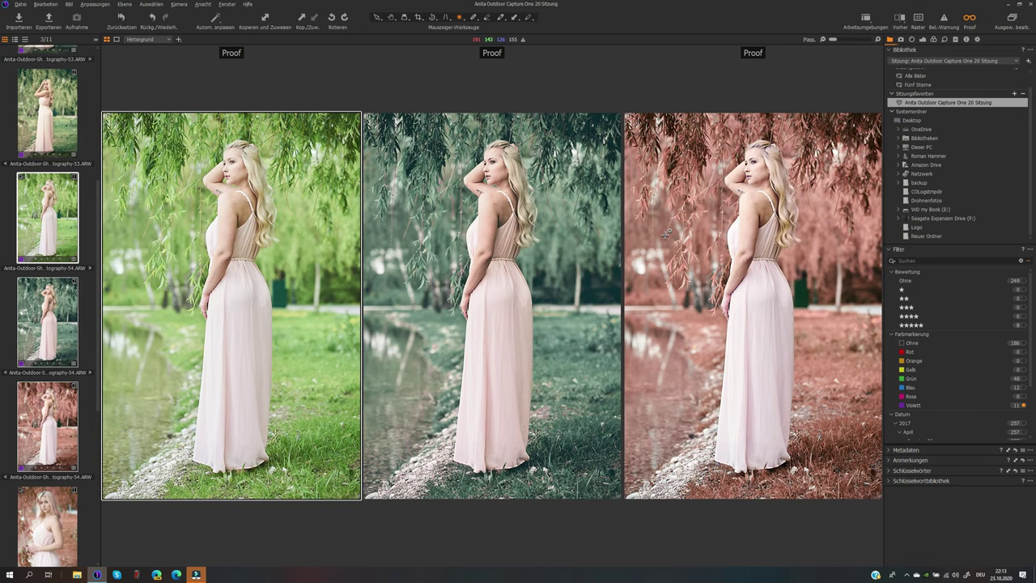
Open the green version of the willow photo on its own and detach the Farbeditor tool beside the image.
click(72, 212)
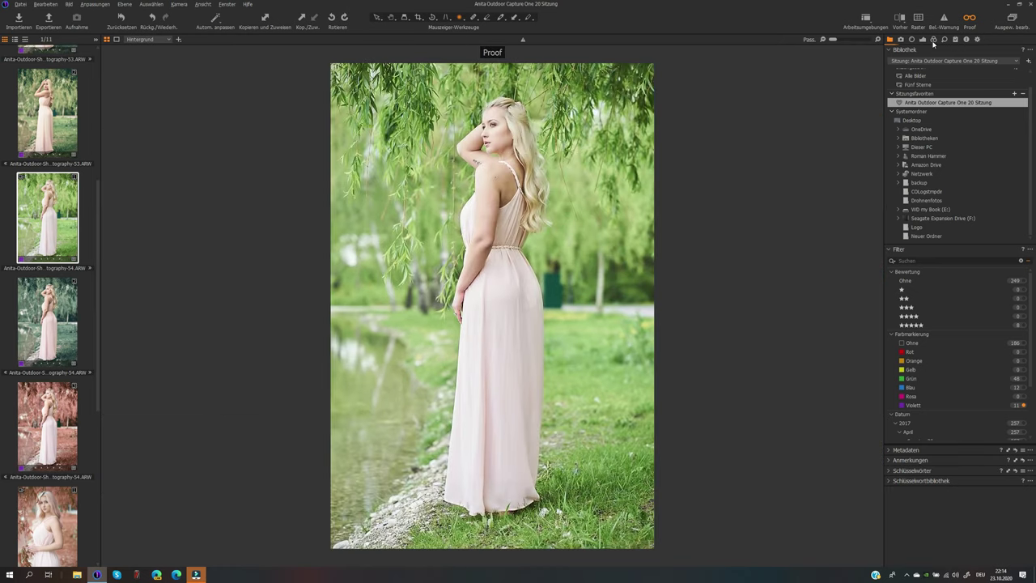
key(ctrl+5)
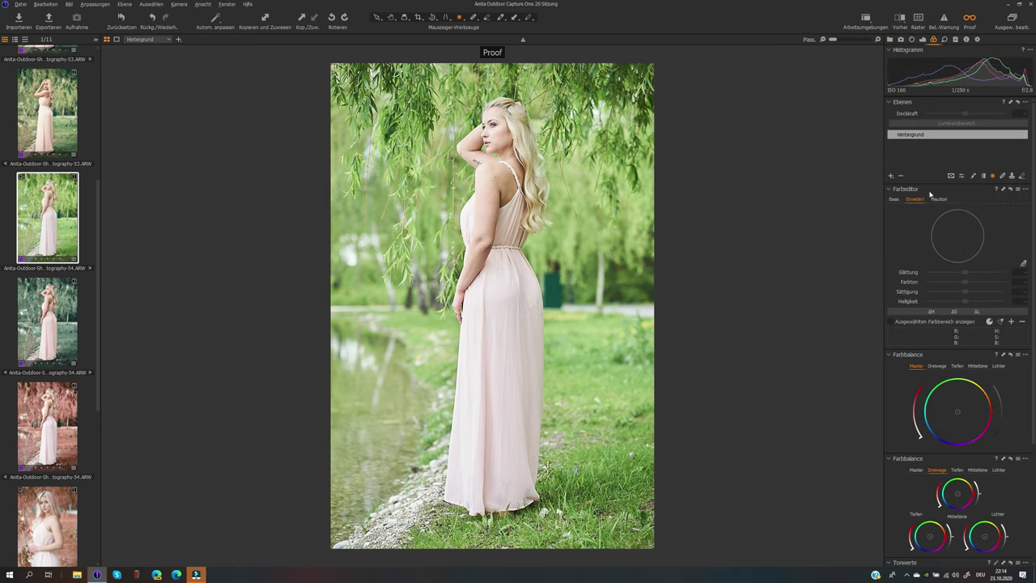
drag(930, 194, 715, 146)
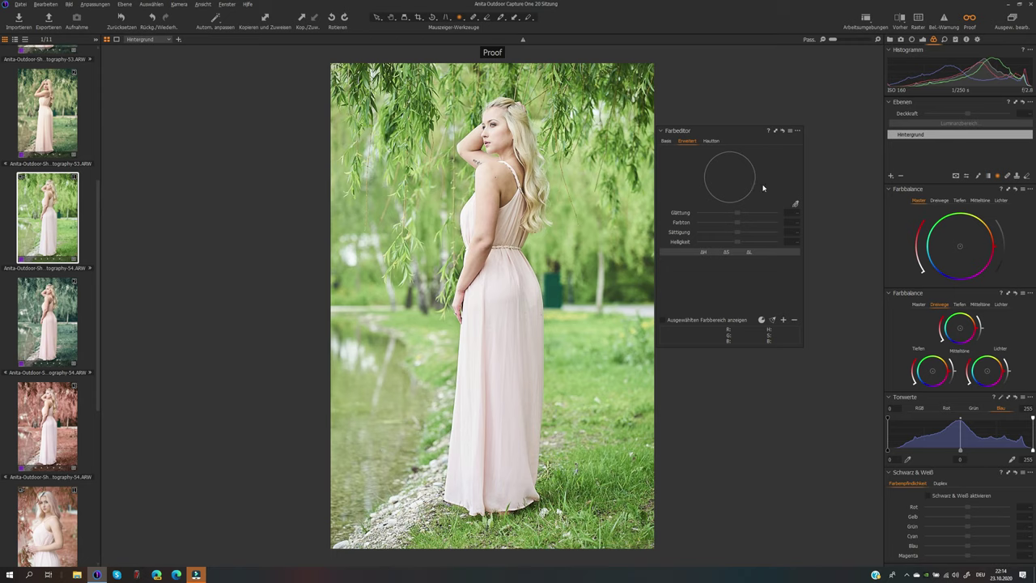
drag(712, 125, 693, 121)
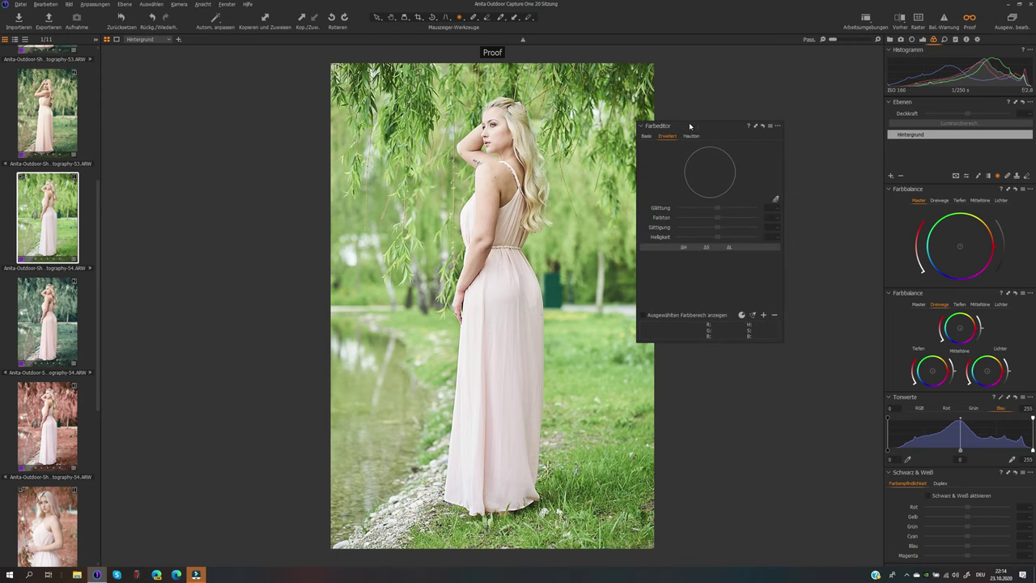
Compare the Basis, Hautton and Erweitert modes of the Farbeditor.
click(645, 136)
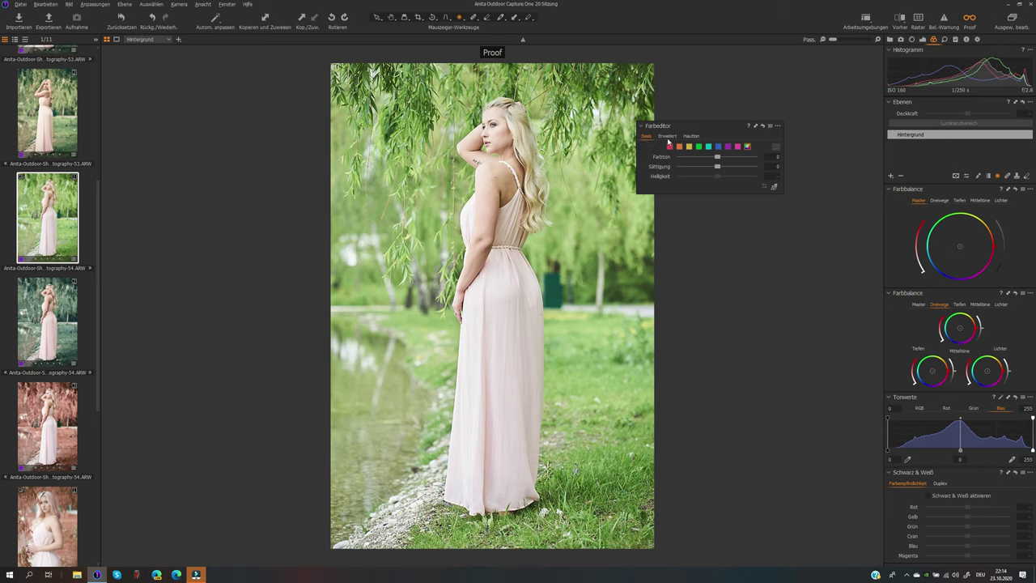
click(693, 138)
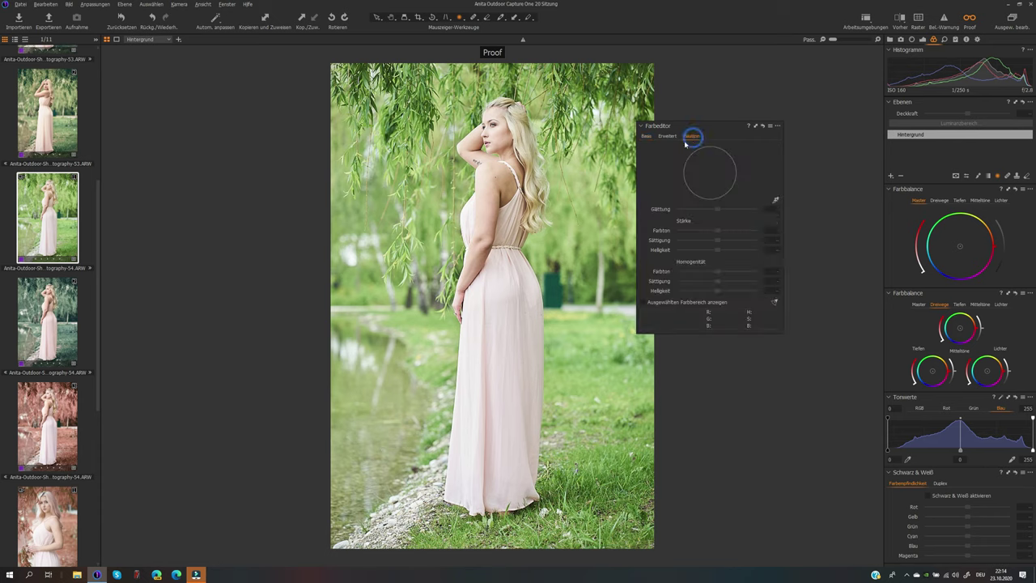
click(651, 137)
click(667, 137)
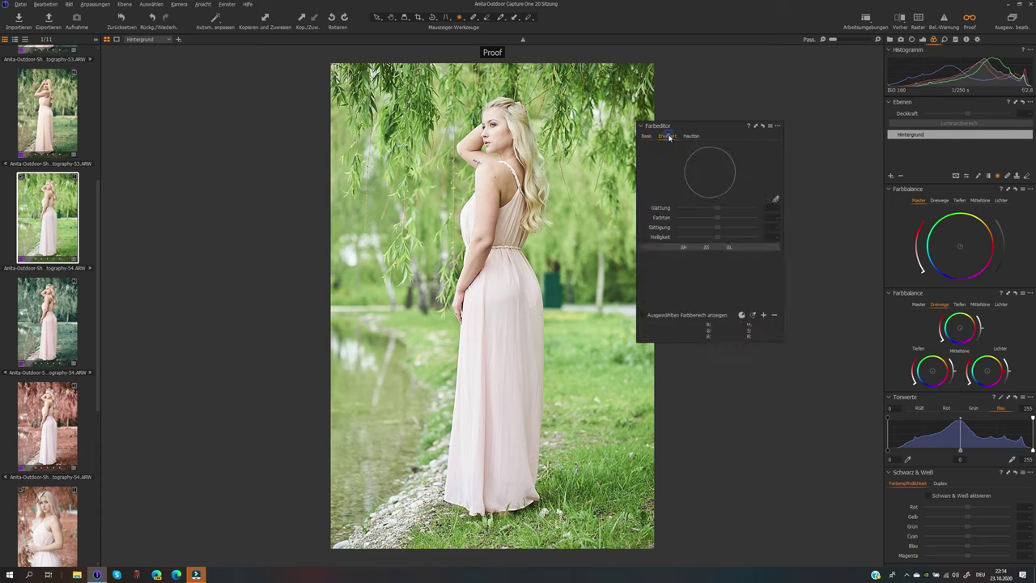
click(652, 137)
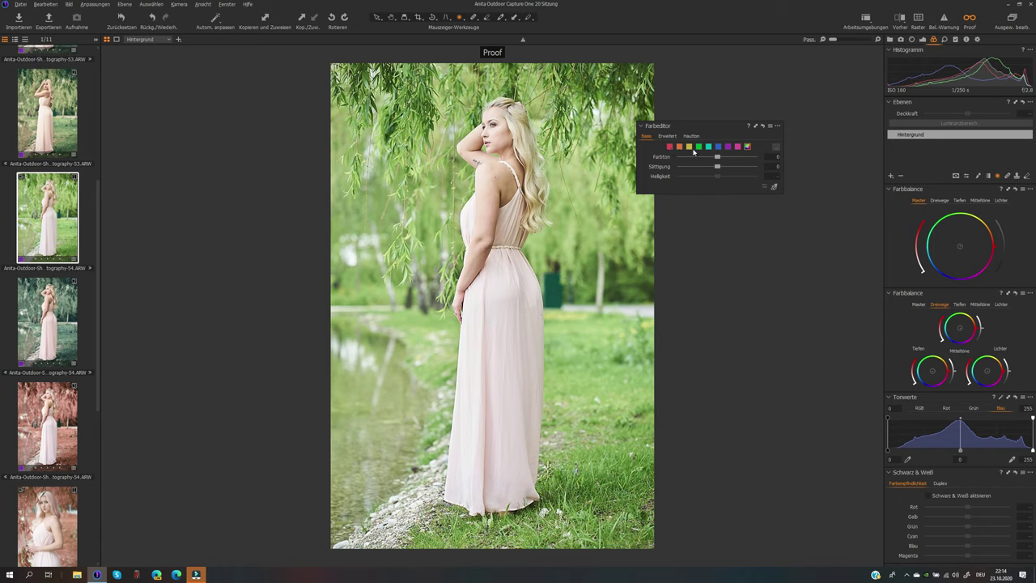
In Basis mode, set the green range's Sättigung to 0.9 and Helligkeit to 1.1, and reset its Farbton to 0.
click(700, 148)
drag(718, 156, 719, 178)
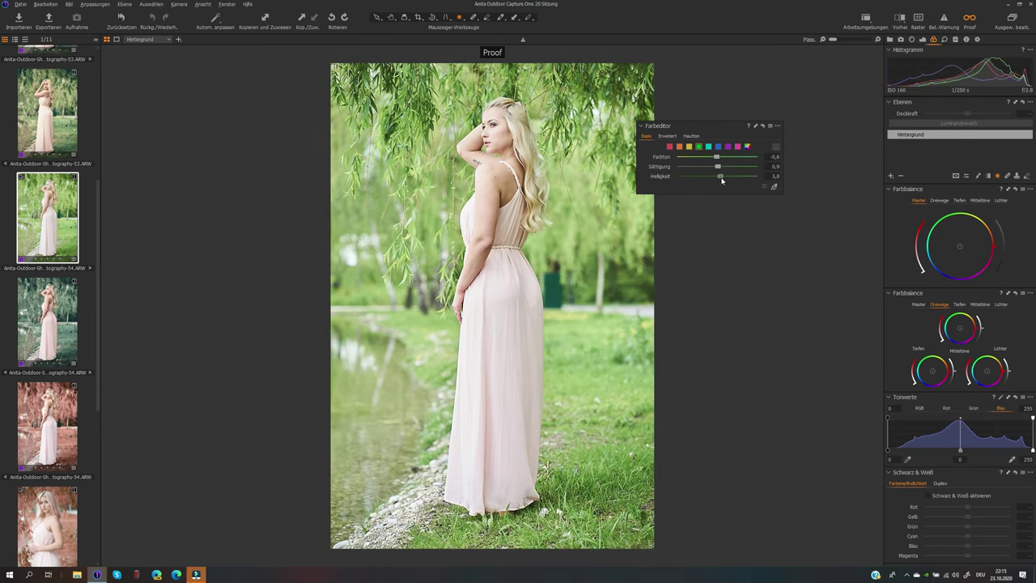
click(672, 137)
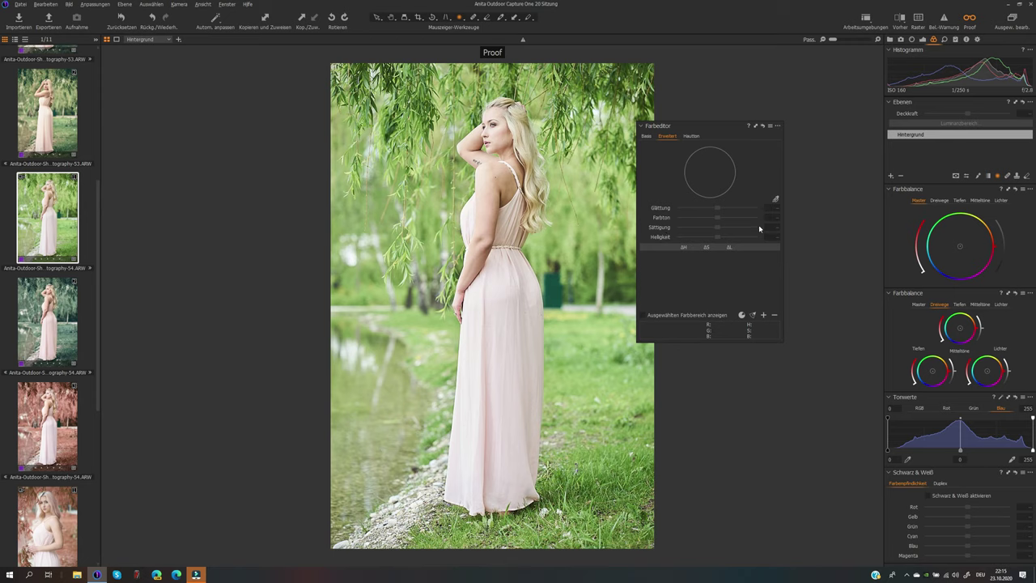
click(648, 136)
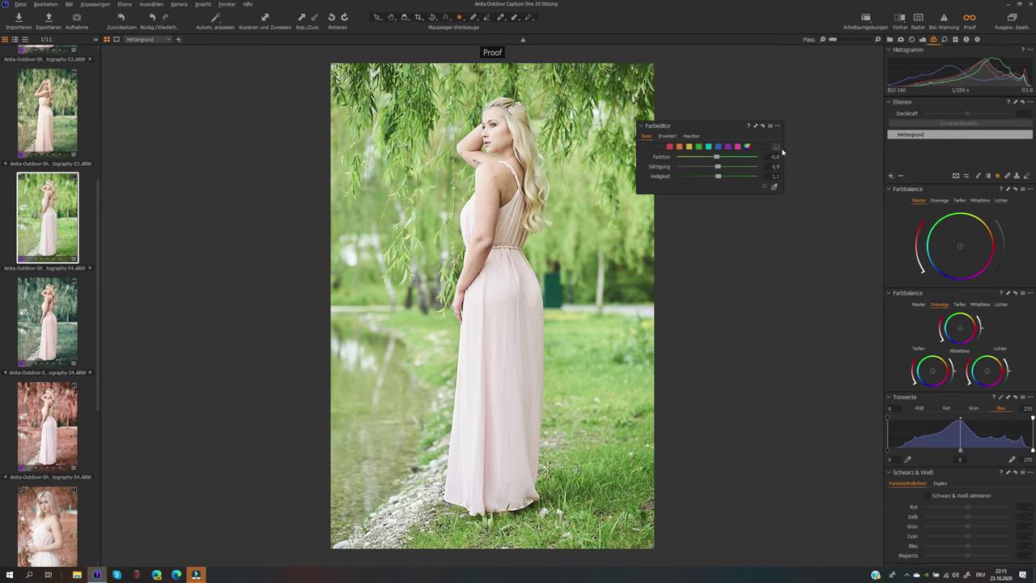
double_click(716, 156)
click(667, 138)
click(650, 138)
Try shifting the boundaries of the green and yellow colour ranges in the range editing dialog.
click(774, 149)
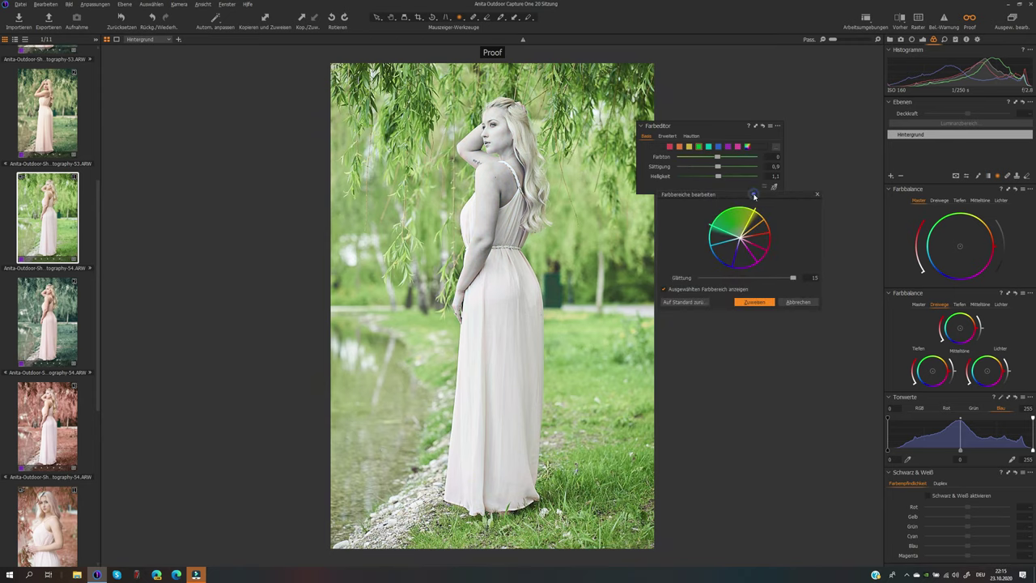
drag(755, 194, 734, 204)
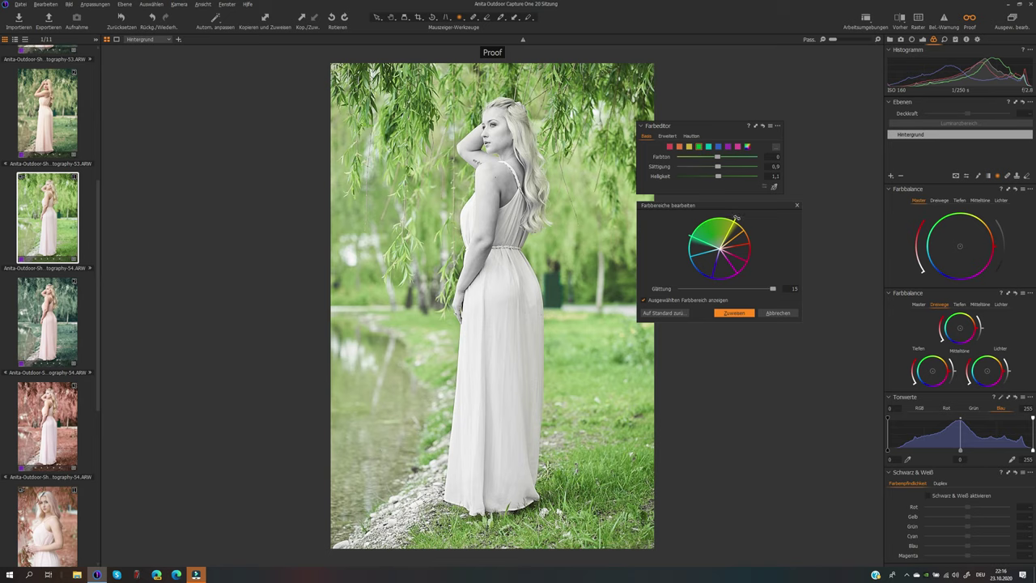
drag(734, 217, 739, 220)
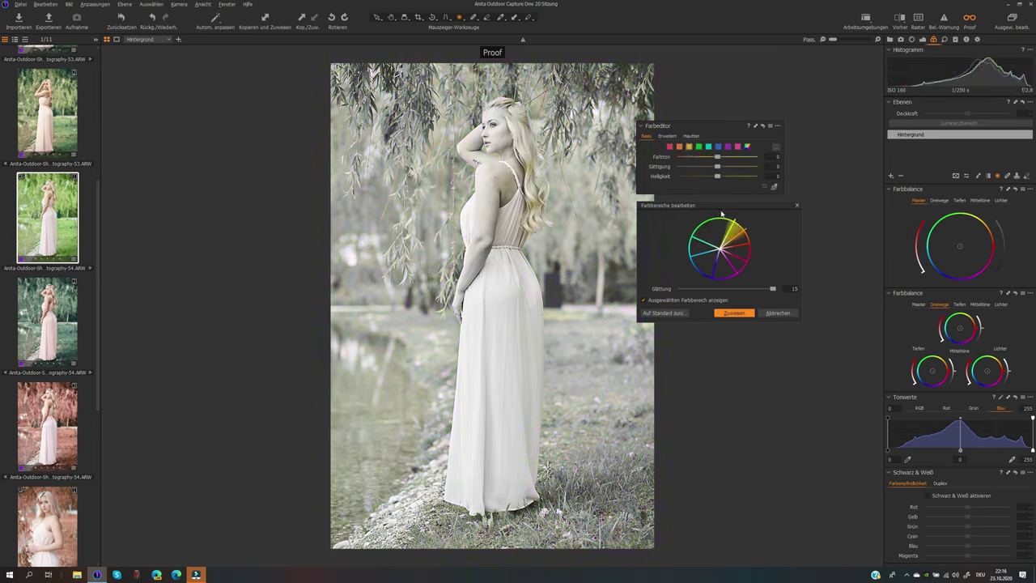
drag(720, 216, 713, 218)
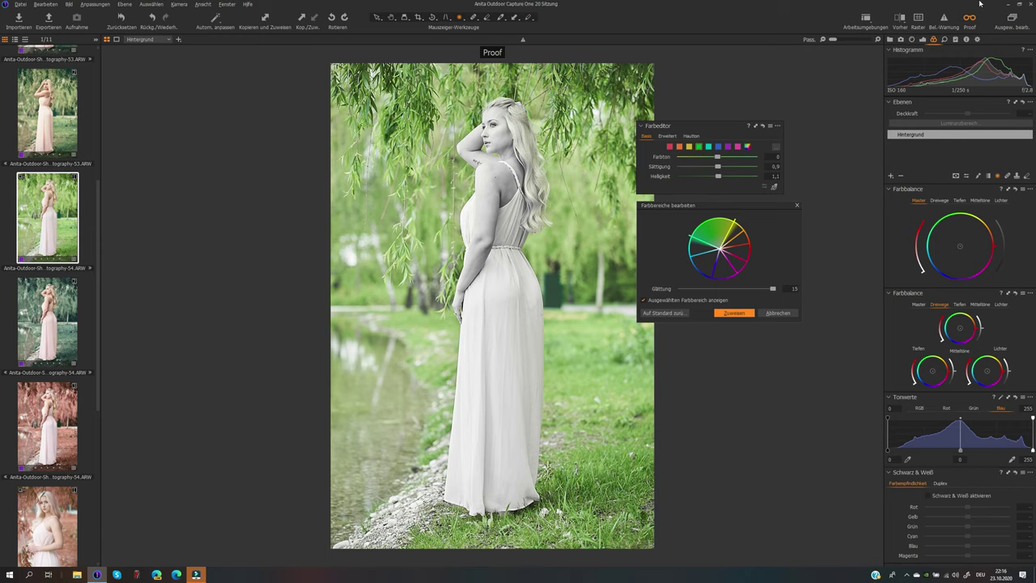
click(736, 314)
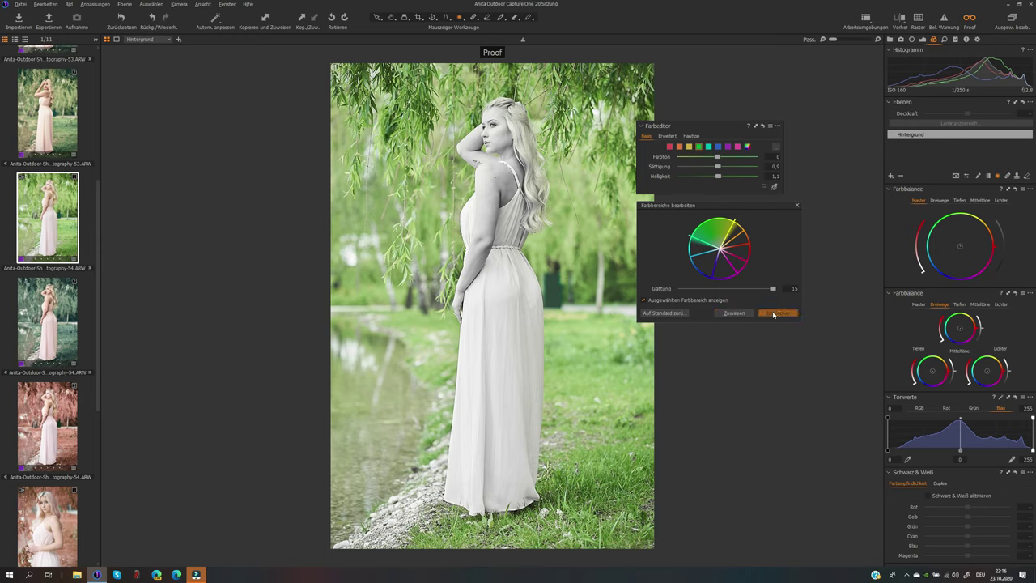
Turn off the proof preview of the photo.
click(970, 21)
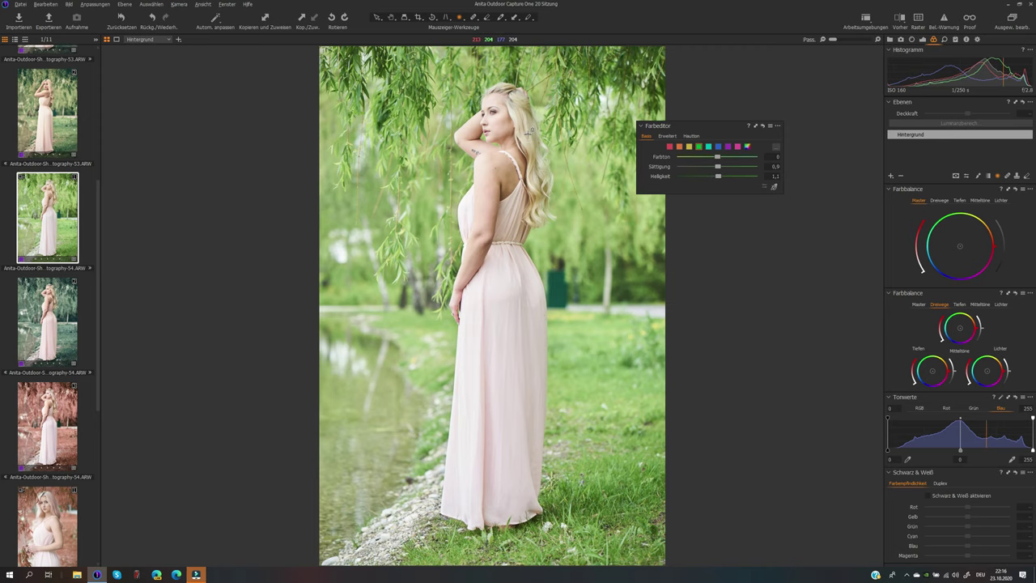
scroll(527, 133, up, 3)
scroll(556, 128, down, 3)
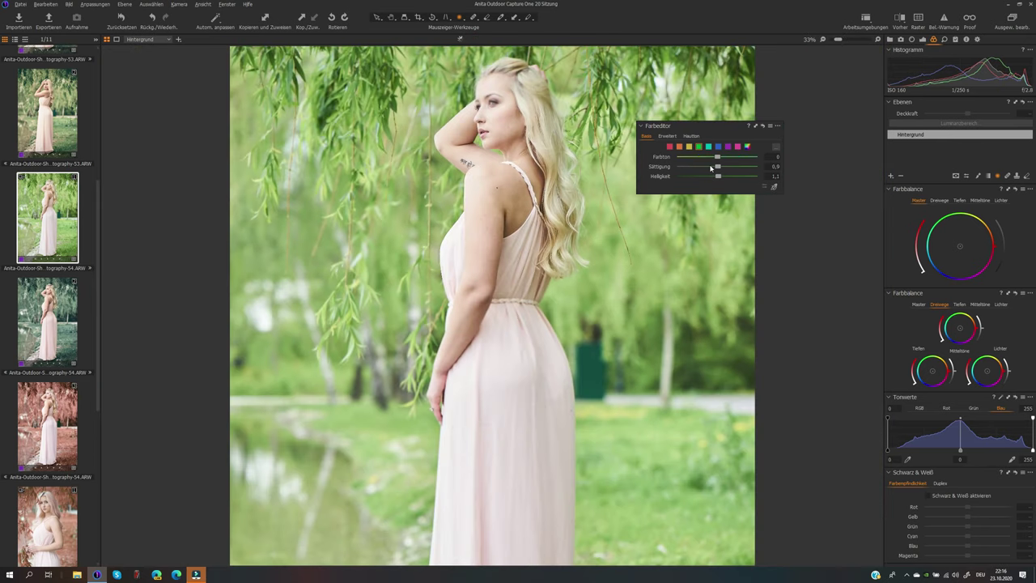
Try different Glättung values for the green colour range, going down to 1 and back up.
click(775, 148)
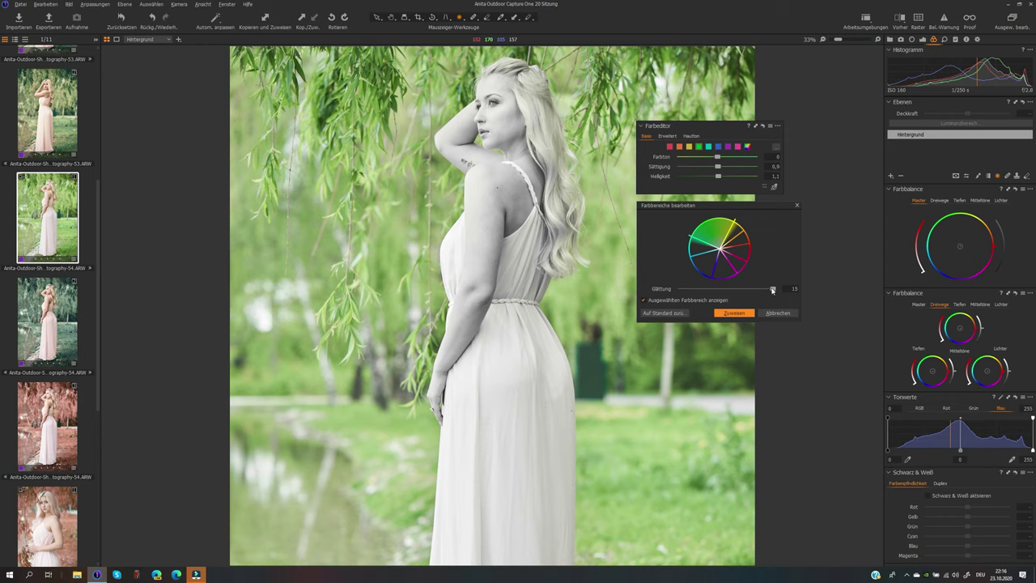
drag(772, 289, 679, 284)
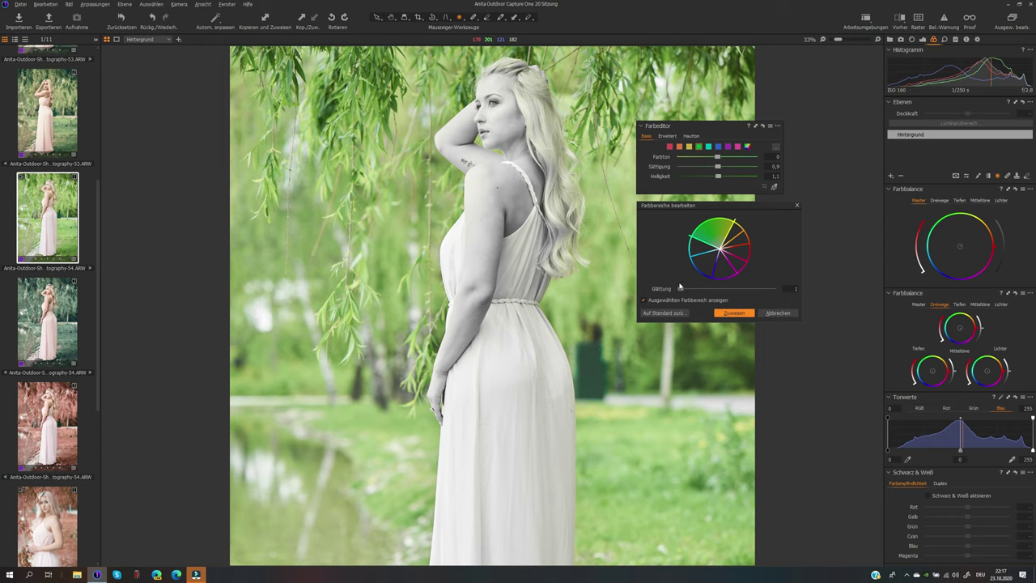
drag(679, 287, 773, 291)
drag(772, 288, 742, 289)
click(748, 314)
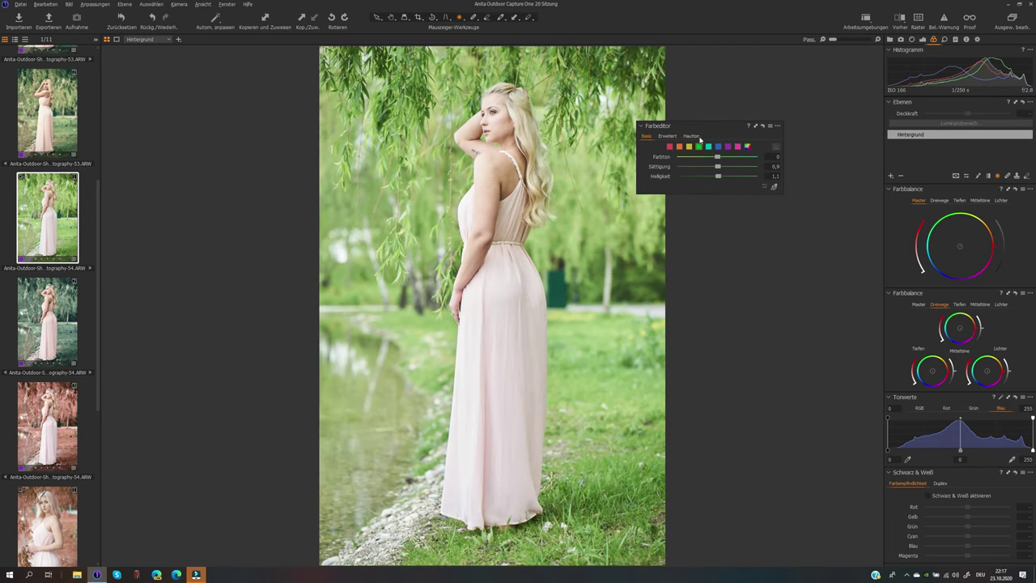
Set the green range's Farbton to 29.5 and the yellow range's to -2.3, and slightly shift the orange range's Farbton.
drag(717, 159, 754, 160)
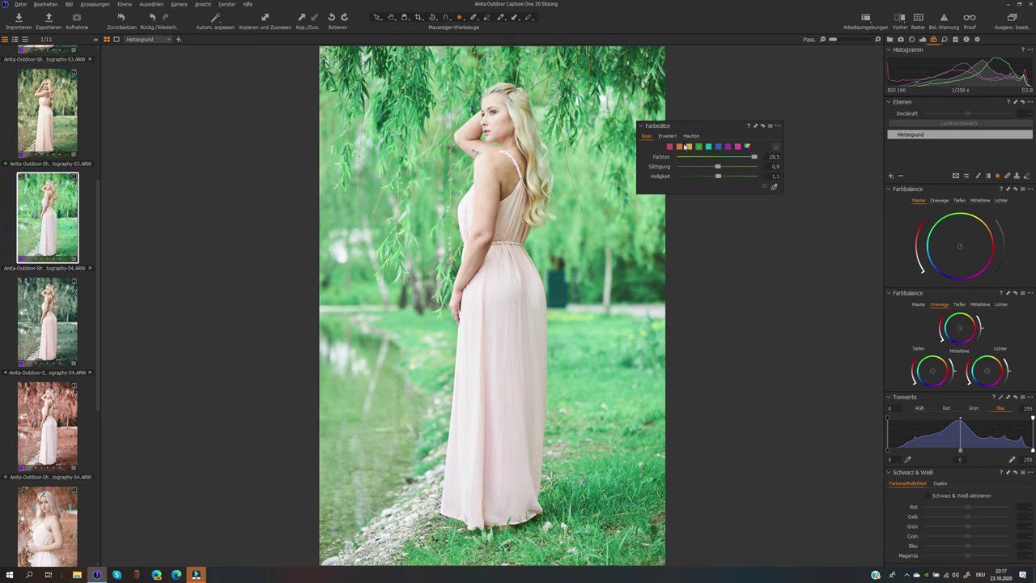
click(680, 147)
drag(716, 157, 721, 159)
click(688, 146)
mouse_move(717, 157)
mouse_down()
mouse_move(727, 158)
mouse_move(714, 159)
mouse_up()
Try the direct colour picker on the foliage, skin and dress, and reset all Farbeditor adjustments.
click(773, 188)
click(699, 149)
click(688, 146)
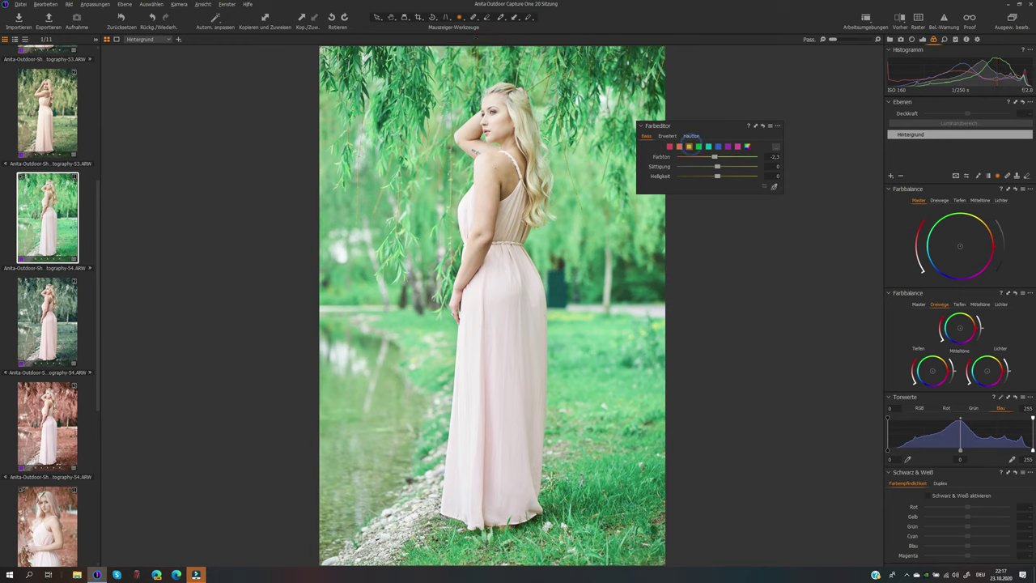
click(774, 187)
drag(578, 170, 588, 169)
click(501, 166)
click(515, 263)
click(583, 175)
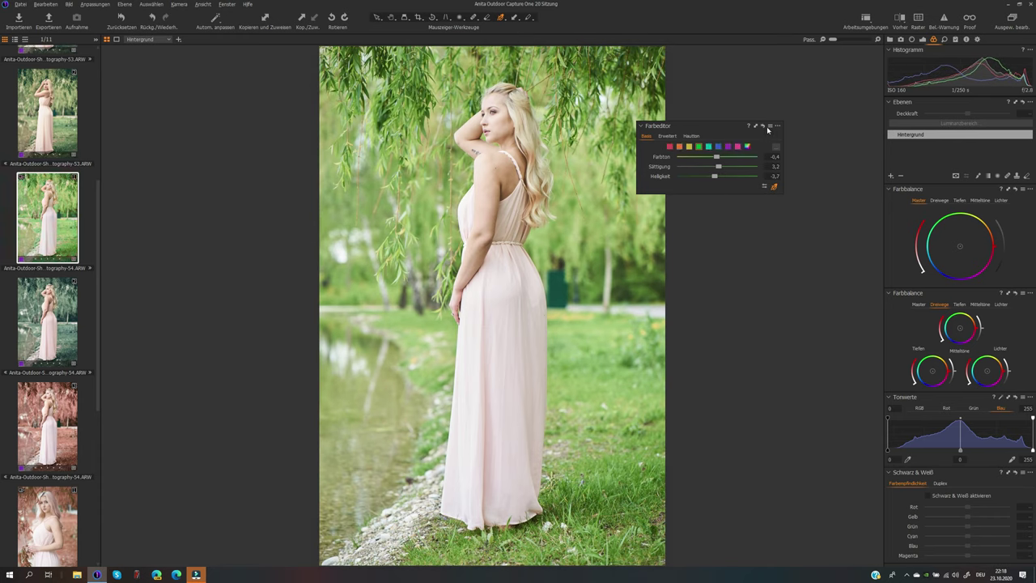
click(764, 127)
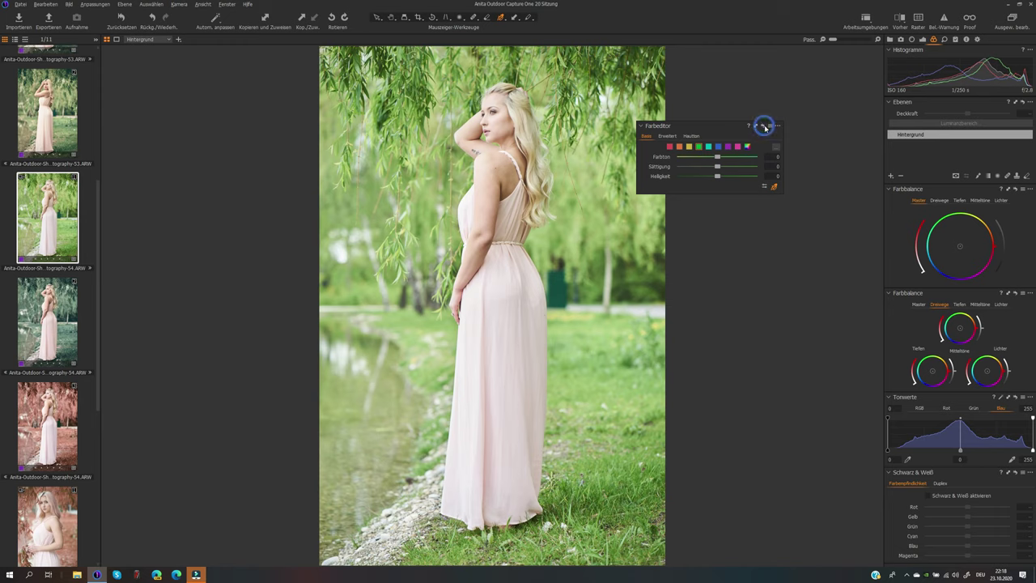
In Erweitert mode, sample two foliage greens as separate colour corrections and turn on the display of the selected colour range.
click(675, 138)
click(675, 137)
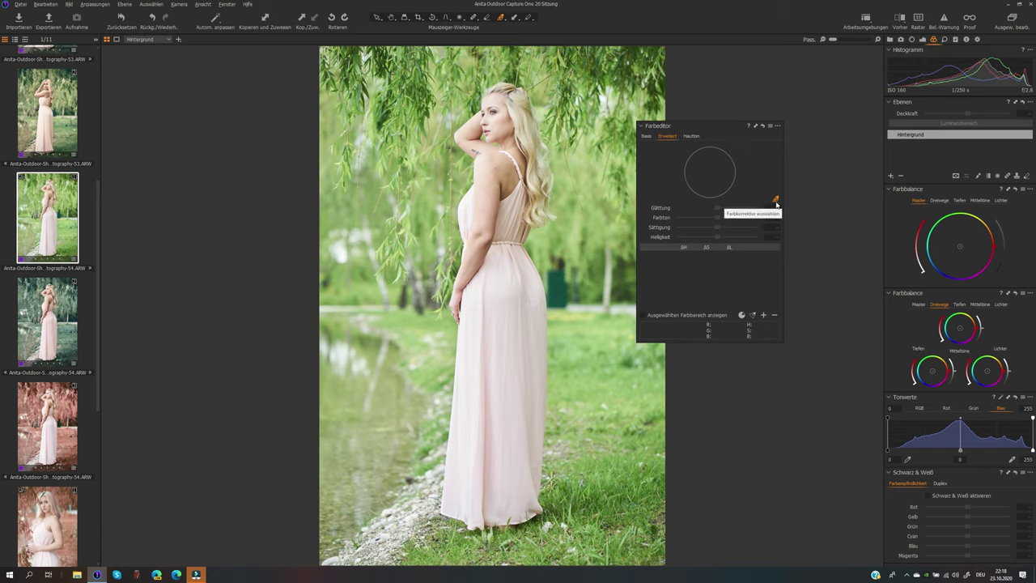
drag(707, 127, 740, 116)
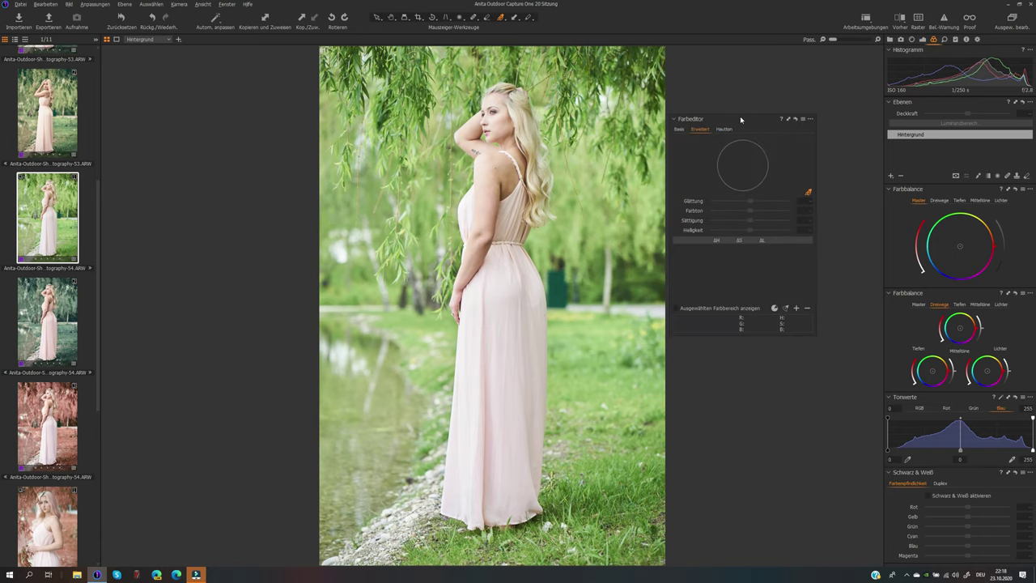
click(809, 192)
click(595, 172)
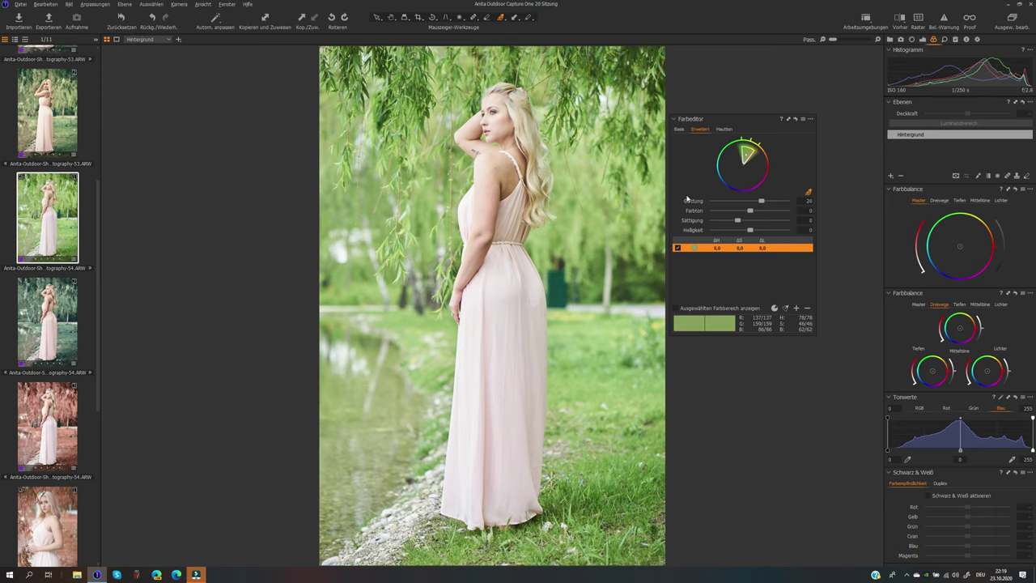
click(643, 160)
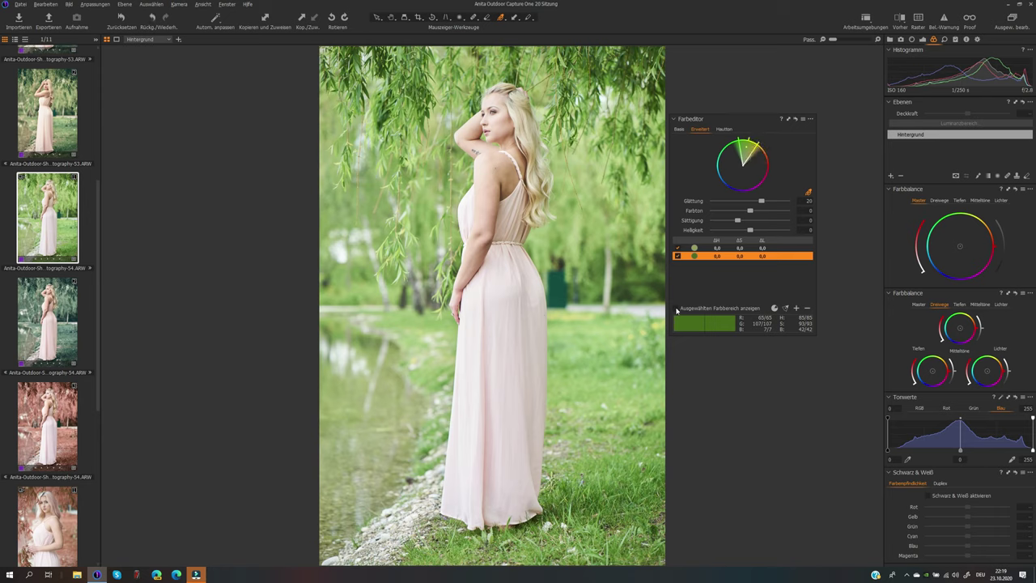
click(676, 308)
Examine the green range's boundaries in the Basis range editing dialog for comparison and return to Erweitert mode.
click(679, 130)
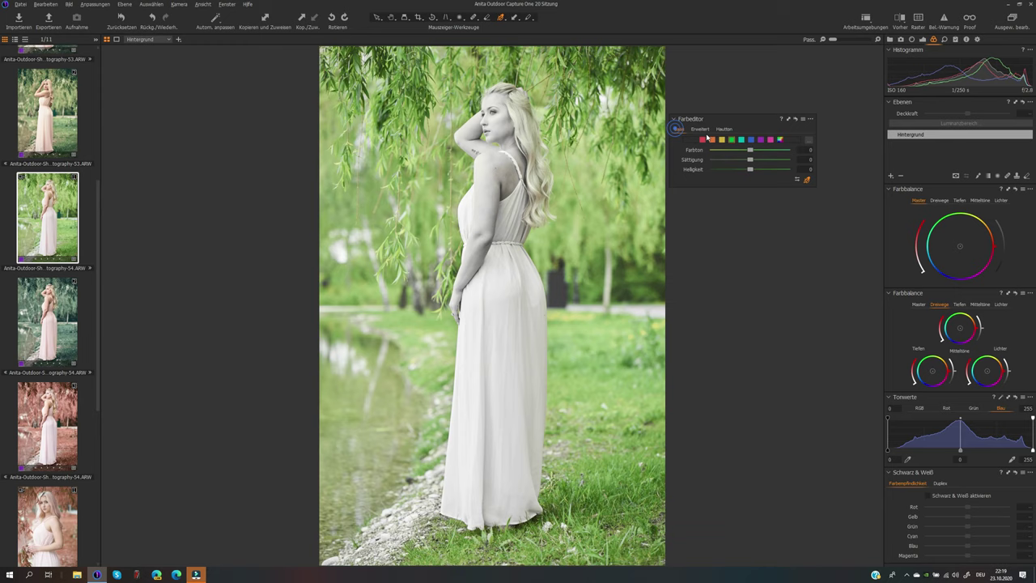
click(809, 141)
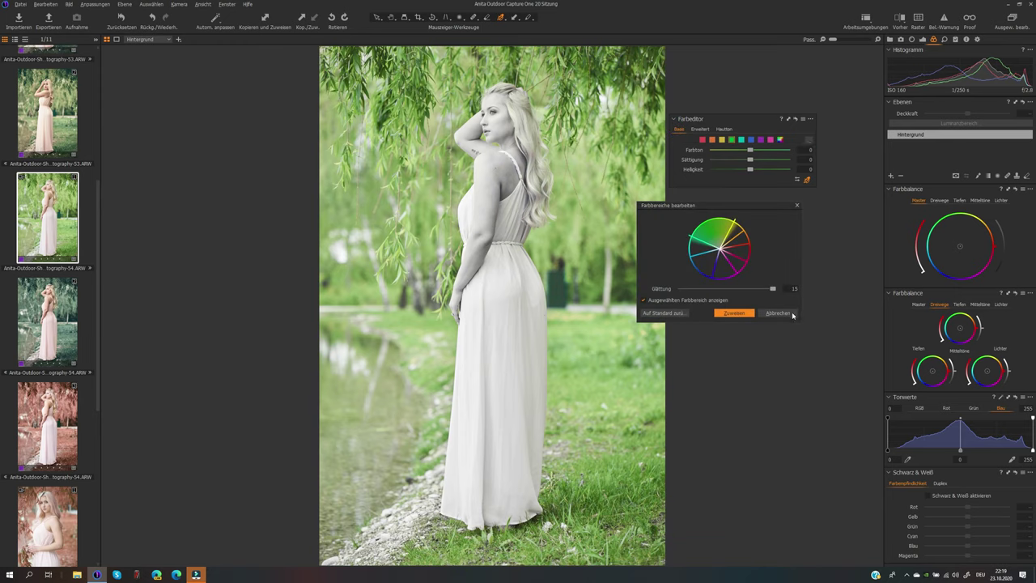
click(778, 313)
click(700, 130)
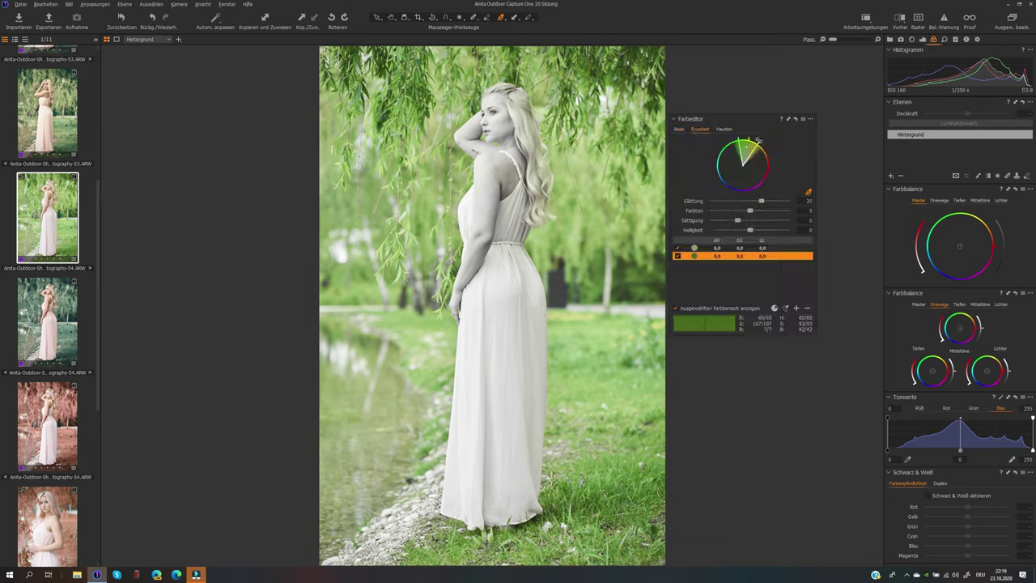
Widen the second green correction towards teal with Glättung 15.9, and set Farbton to -30, Sättigung to -9.7 and Helligkeit to -17.3.
drag(758, 140, 719, 157)
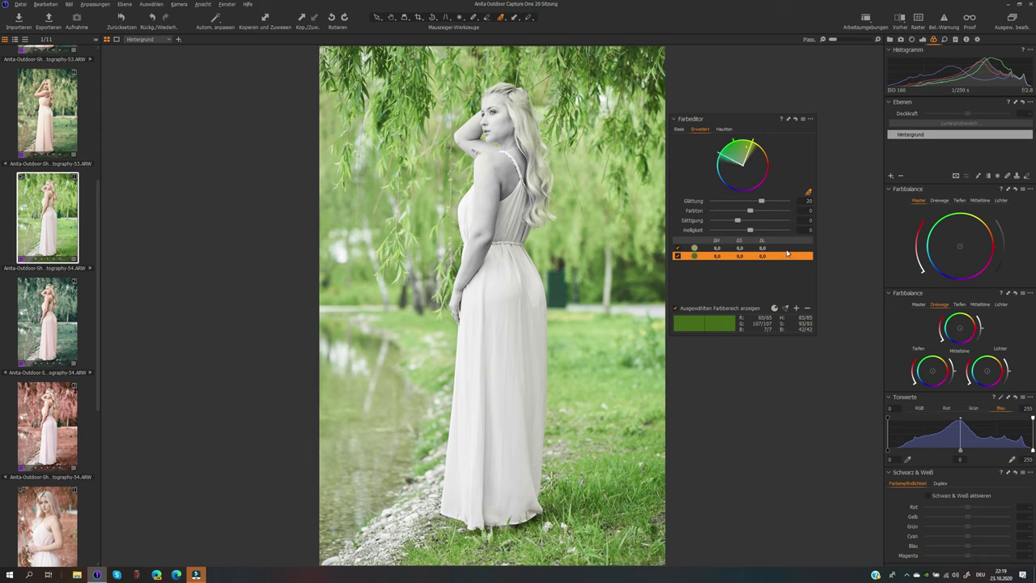
drag(761, 202, 750, 201)
drag(751, 214, 706, 213)
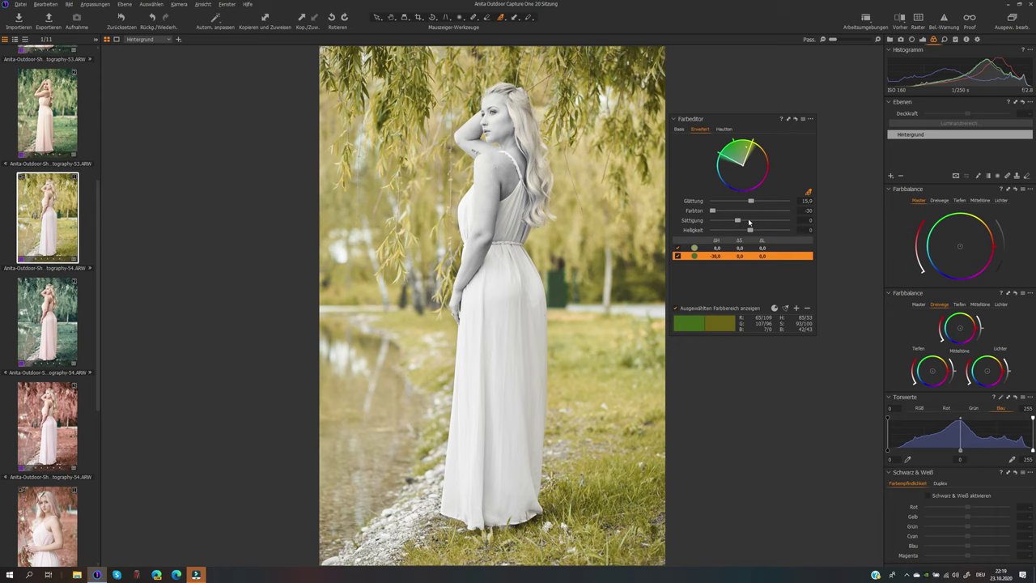
drag(738, 222, 745, 231)
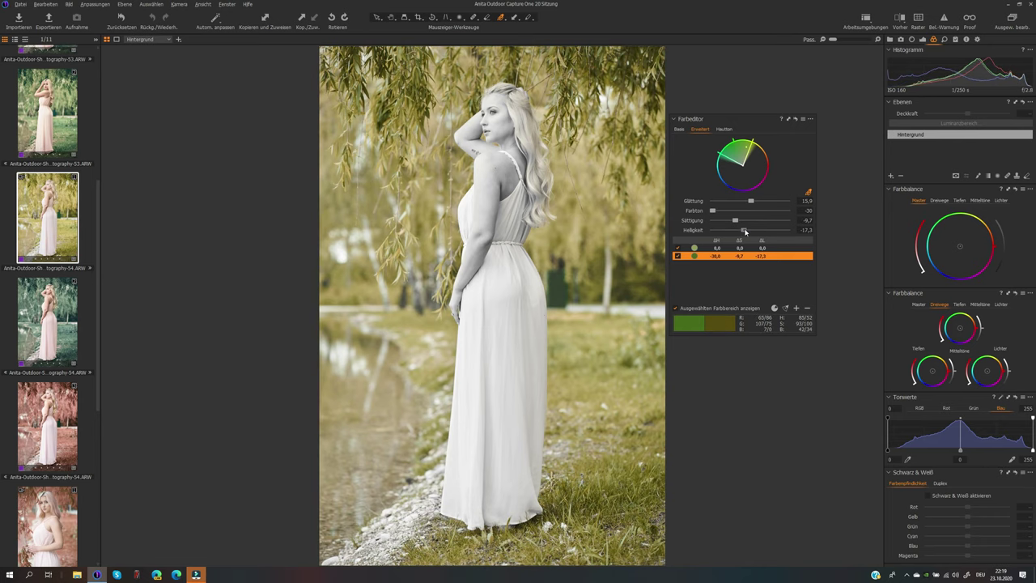
Sample a light green in the background foliage as a third correction and set Farbton to -30 and Sättigung to 6.5.
click(589, 167)
drag(750, 211, 709, 215)
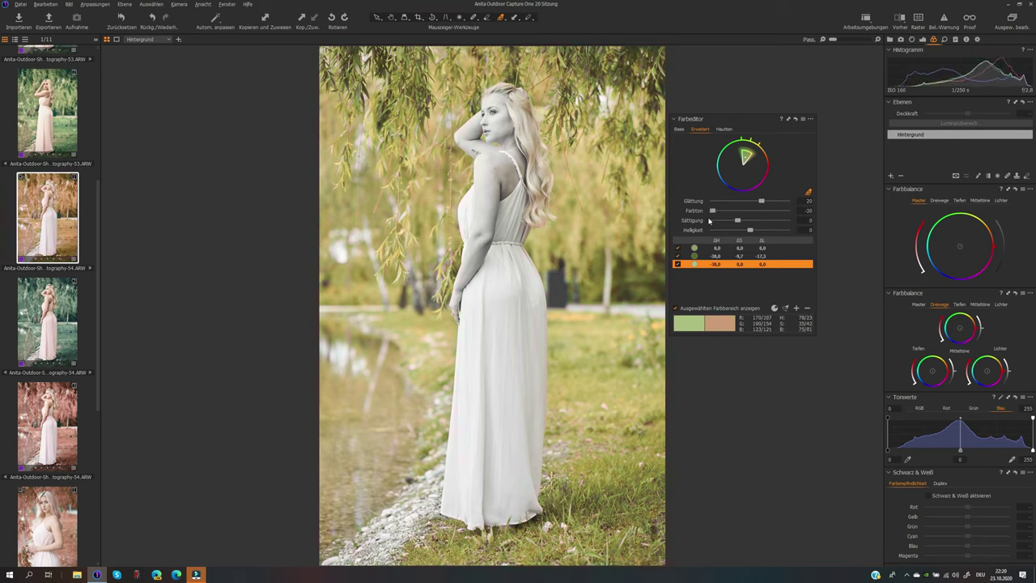
drag(737, 226, 739, 227)
Sample another nearby light green as a fourth correction, set its Farbton to -30 and turn off the selected colour range display.
click(594, 170)
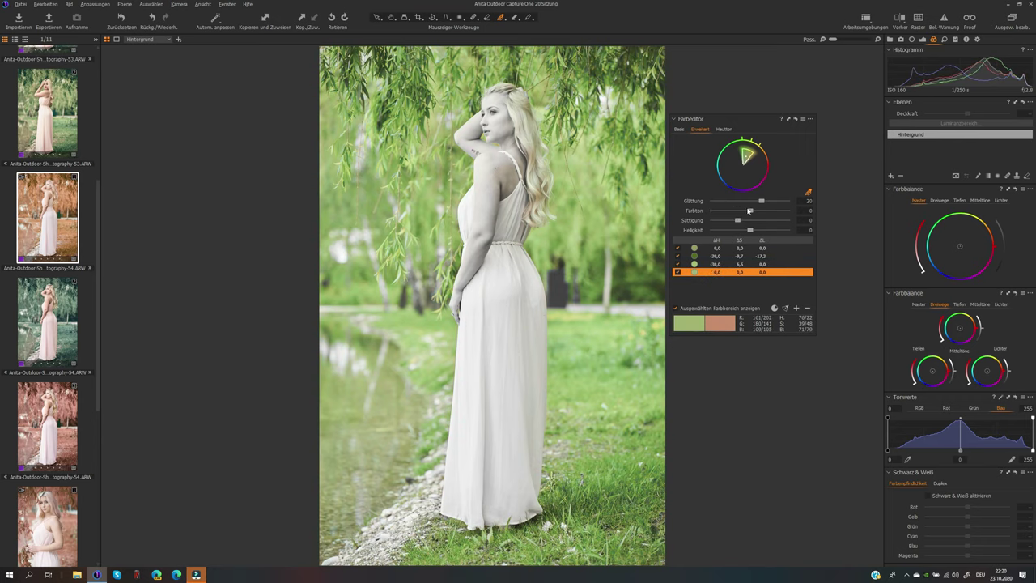
drag(751, 210, 711, 211)
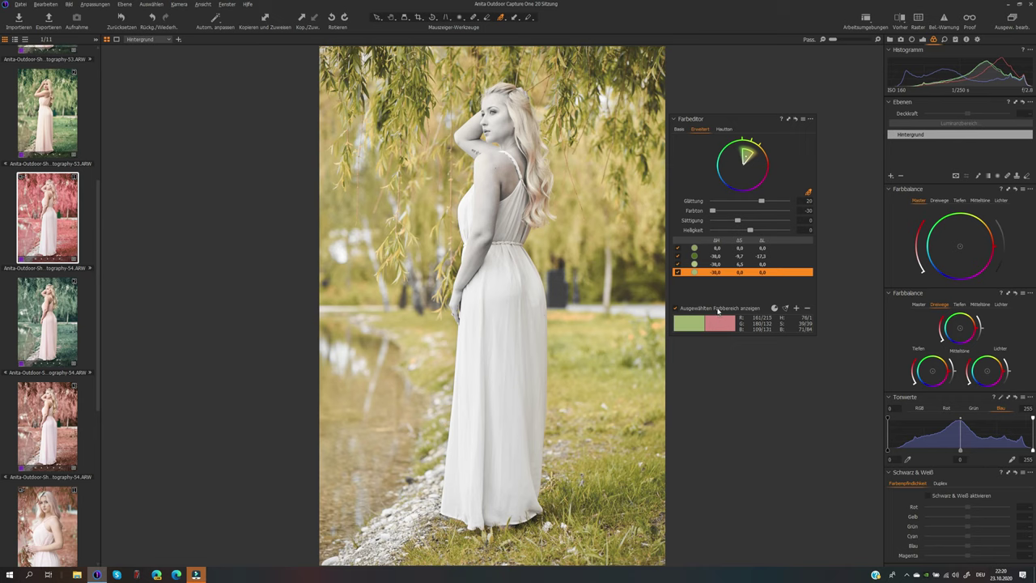
click(718, 310)
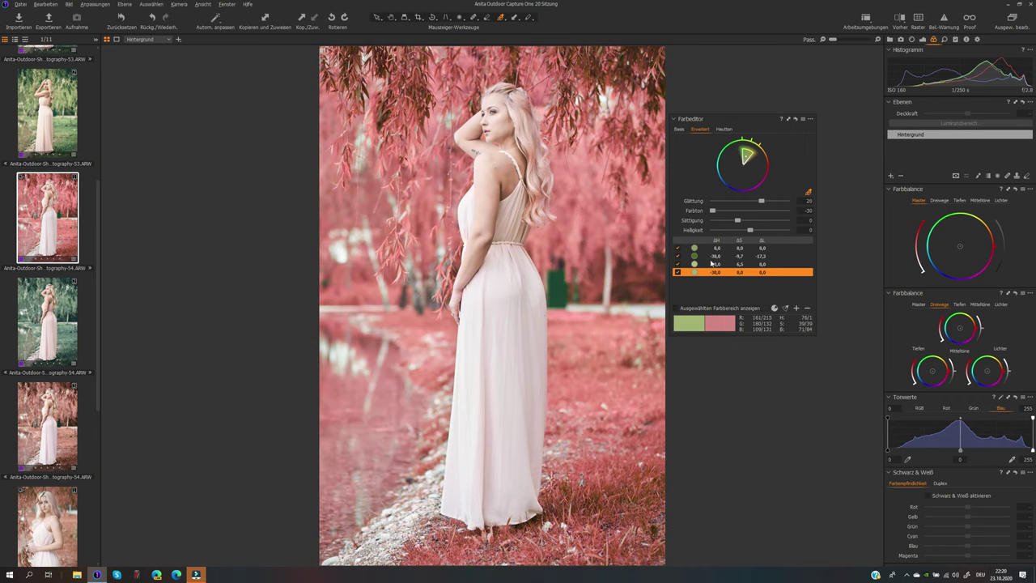
Set the third correction to Farbton -13 and Sättigung 9.7, and the second correction to Farbton -19.
click(712, 263)
mouse_move(737, 220)
mouse_down()
mouse_move(727, 210)
mouse_move(739, 221)
mouse_move(736, 211)
mouse_up()
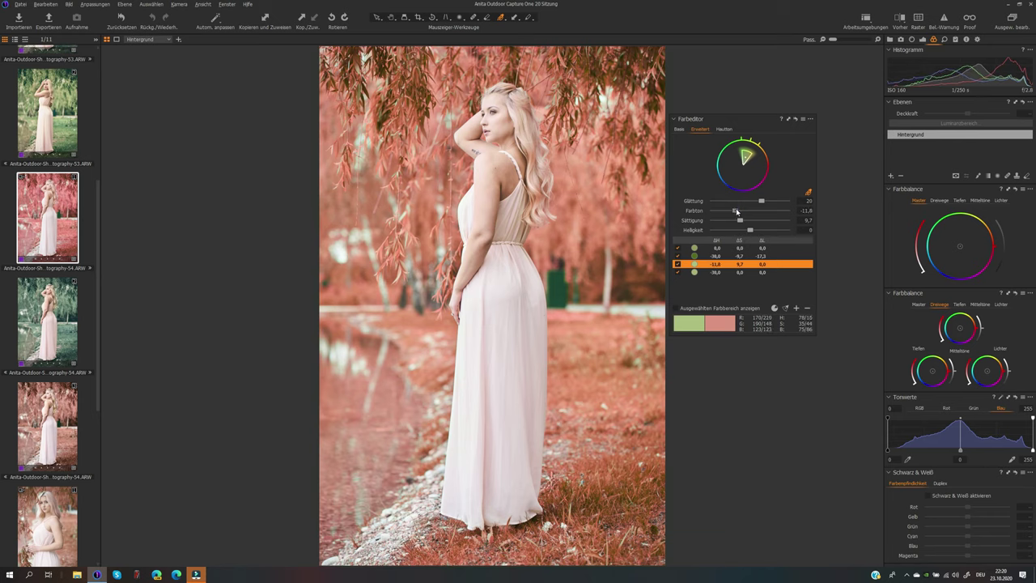
click(714, 256)
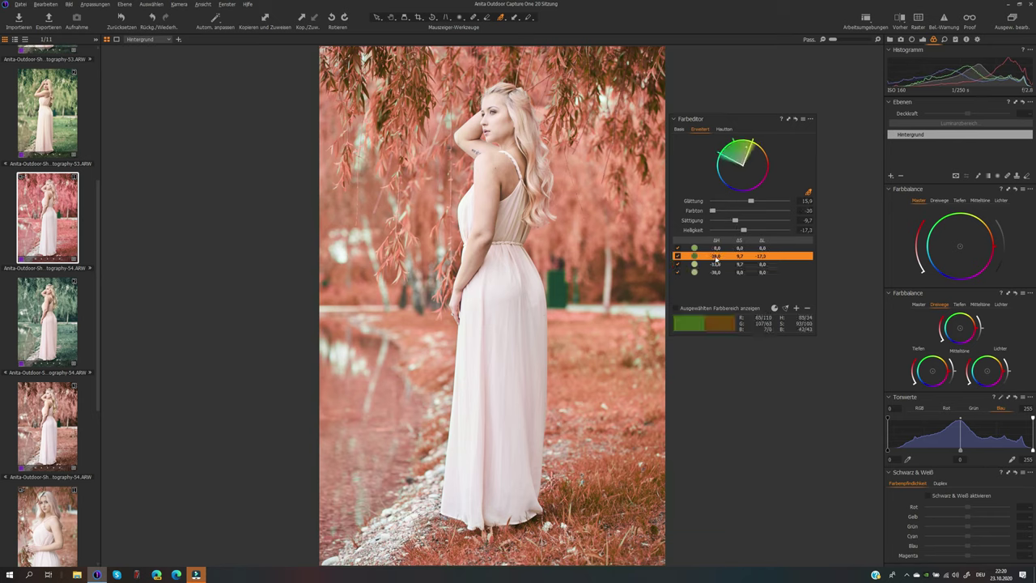
drag(717, 214, 729, 213)
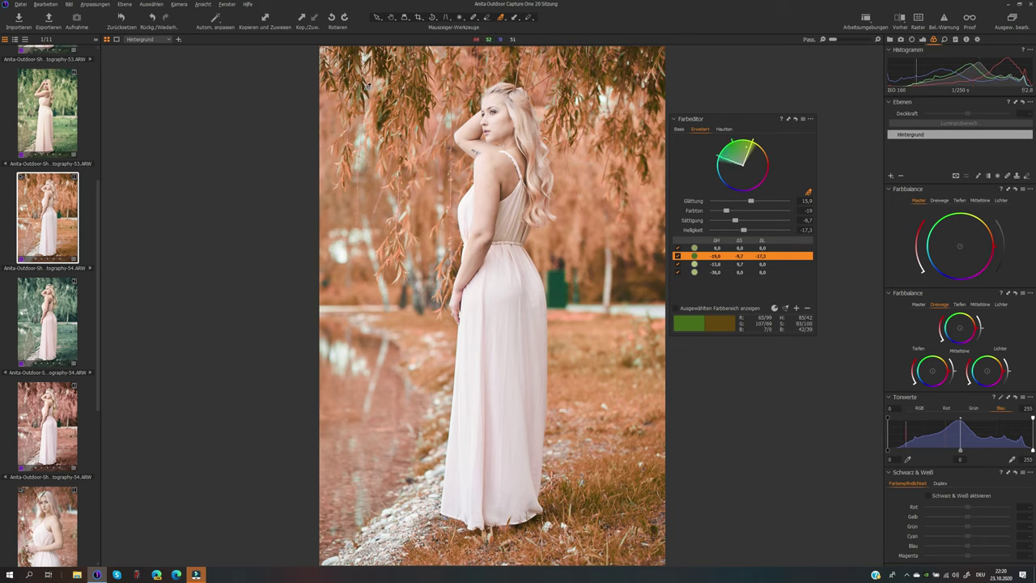
Sample a remaining green leaf in the upper left foliage as a fifth correction and show its selected colour range.
key(ctrl+alt+0)
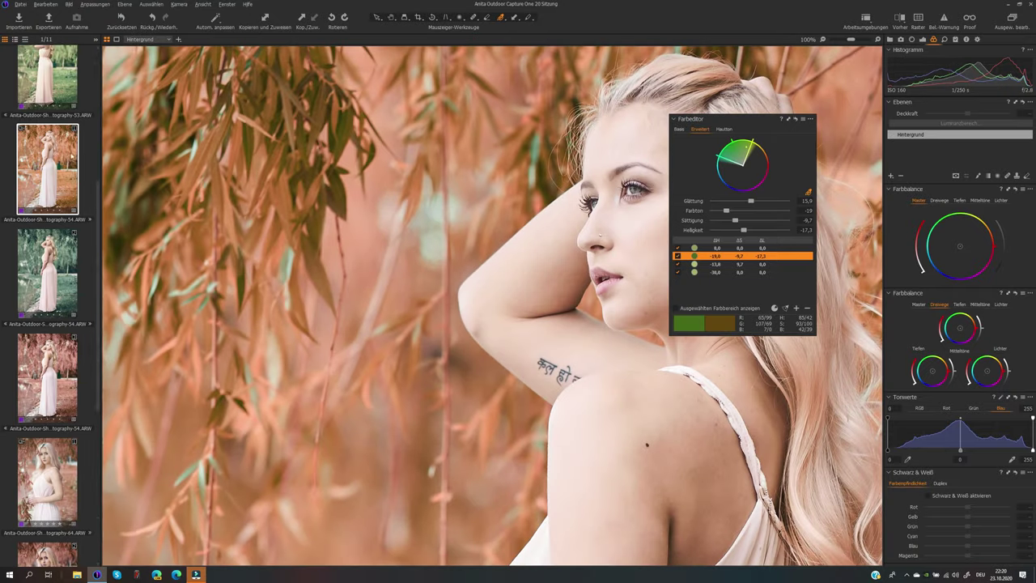
key(ctrl+minus)
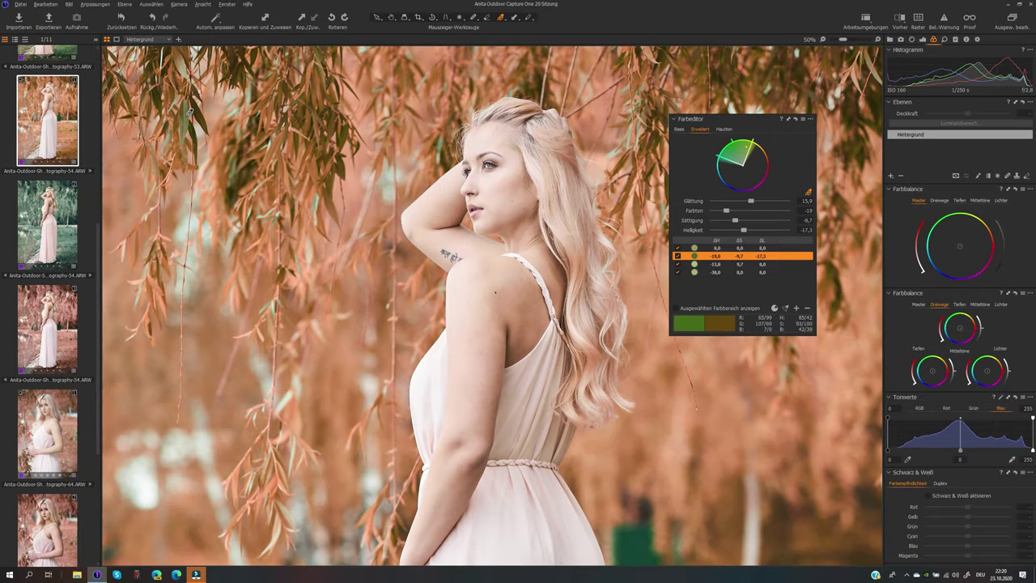
click(195, 116)
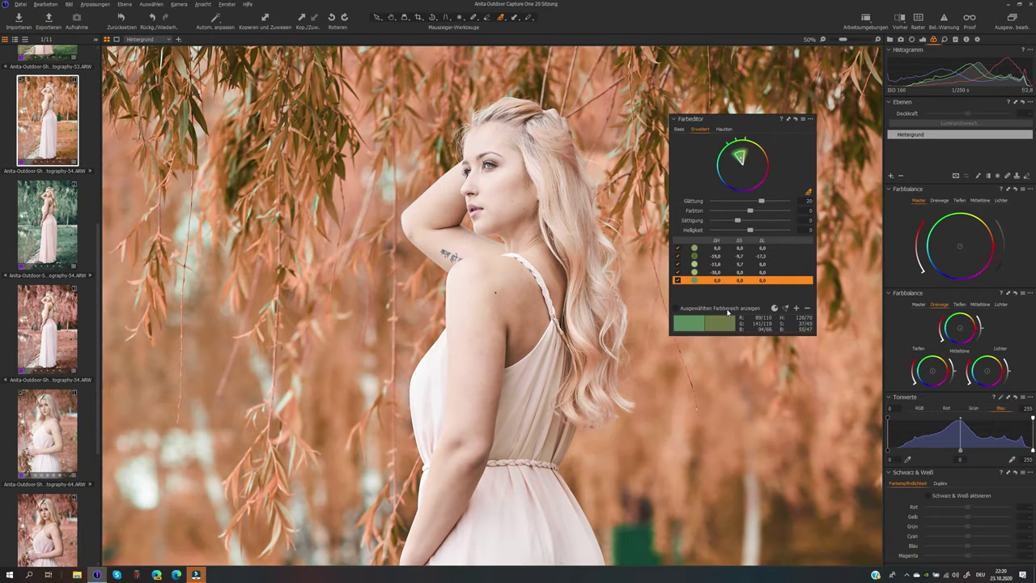
click(727, 309)
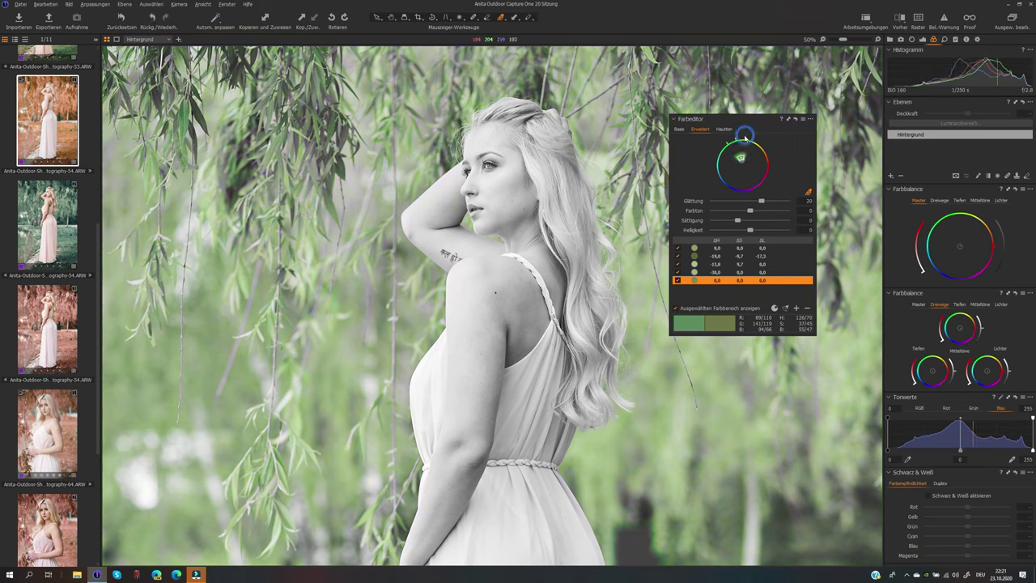
Narrow the fifth correction's colour range, set its Farbton to -30 and turn off the selected range display.
click(744, 138)
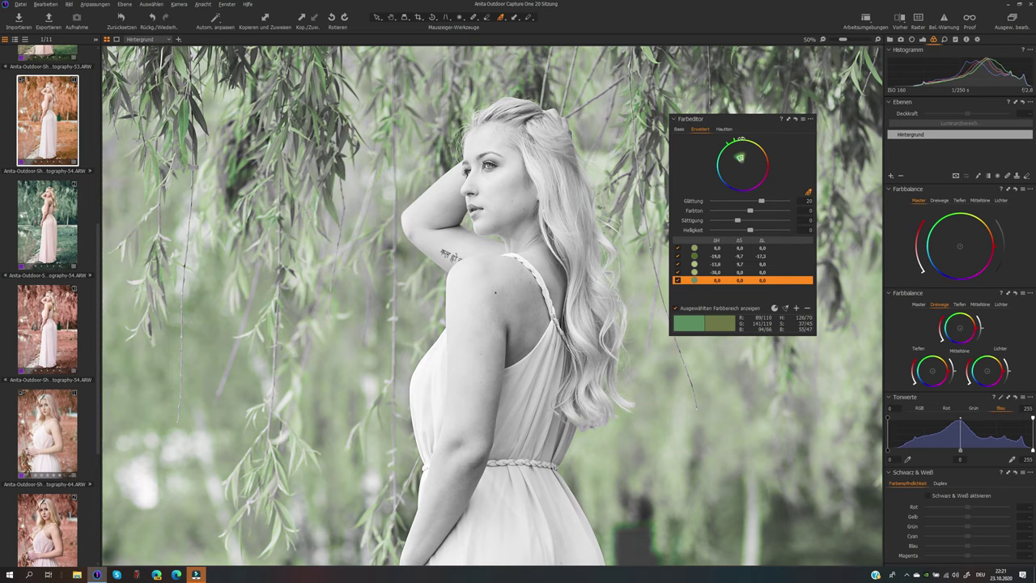
click(726, 141)
key(ctrl+0)
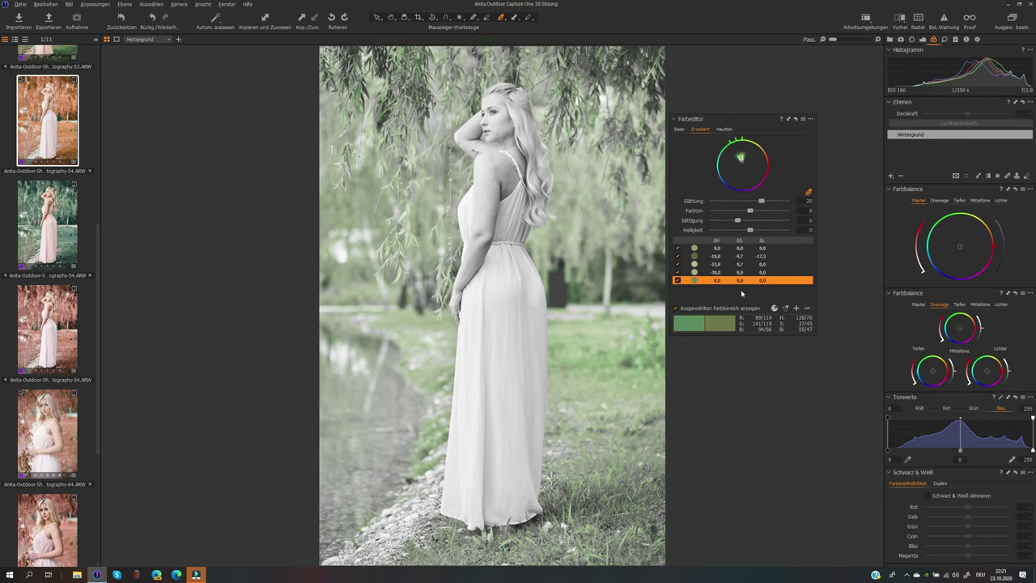
drag(750, 212, 706, 215)
click(697, 308)
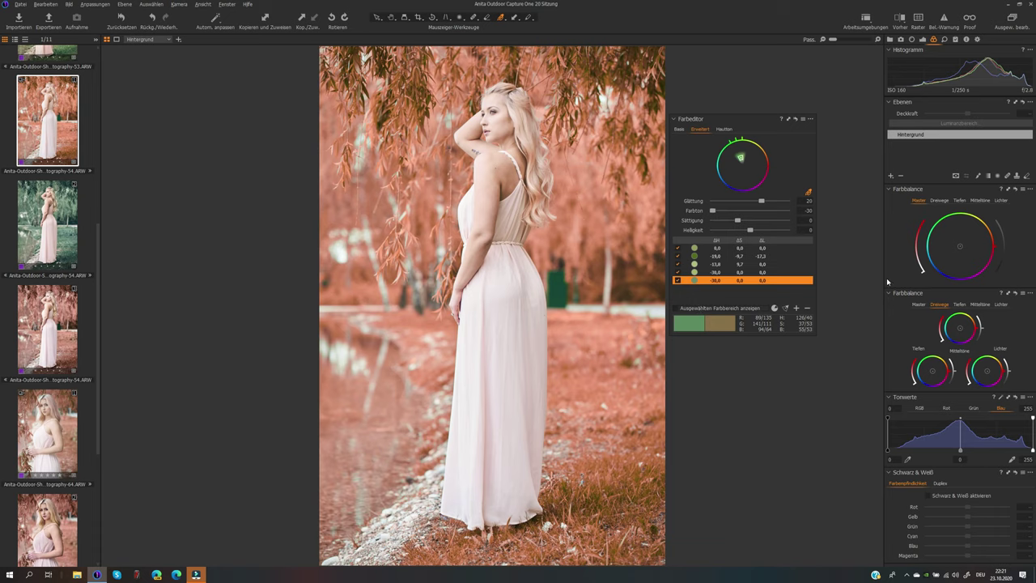
Disable the first four colour corrections and show the colour range of the fifth one.
click(811, 120)
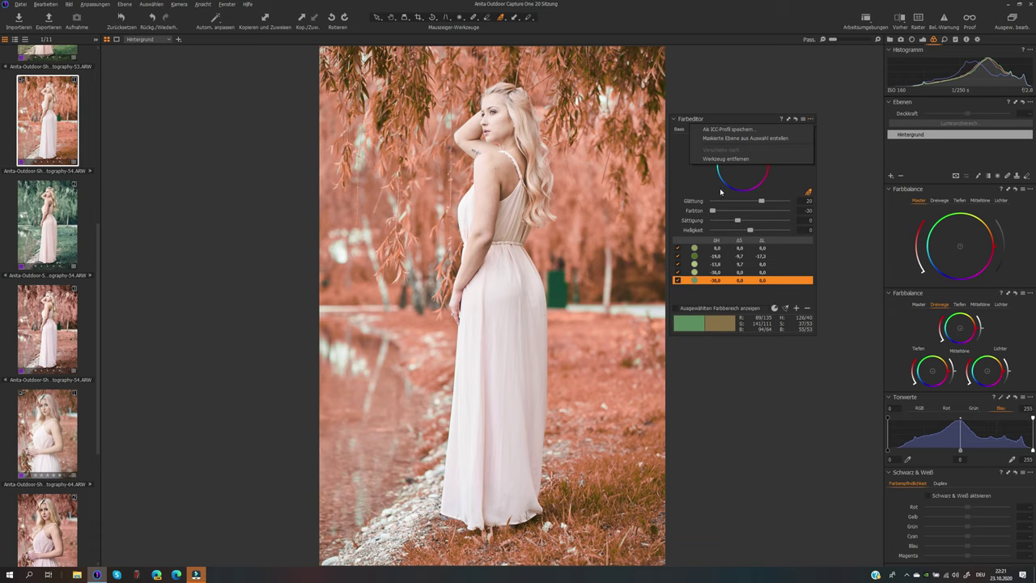
click(787, 176)
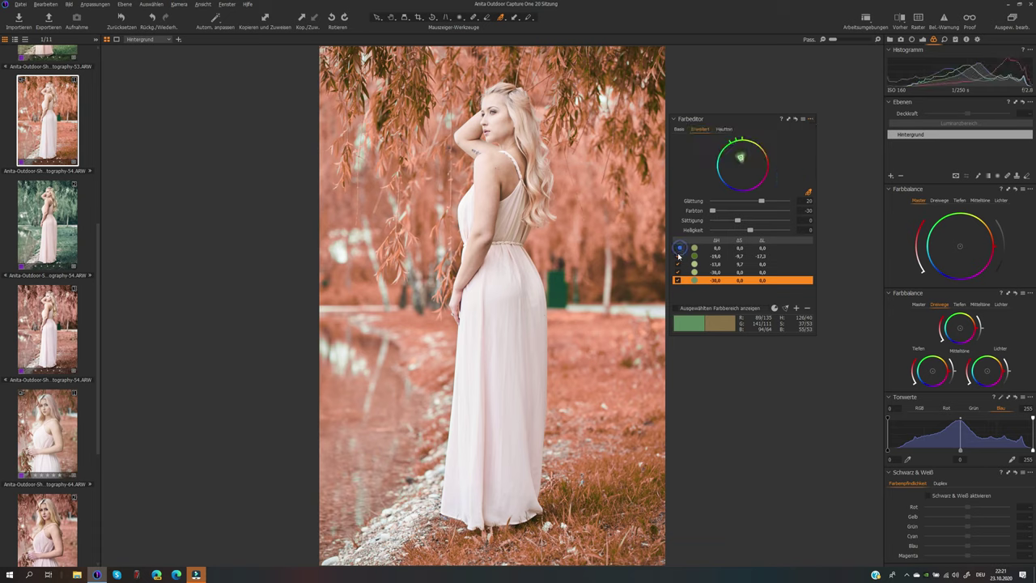
click(678, 256)
click(678, 263)
click(678, 272)
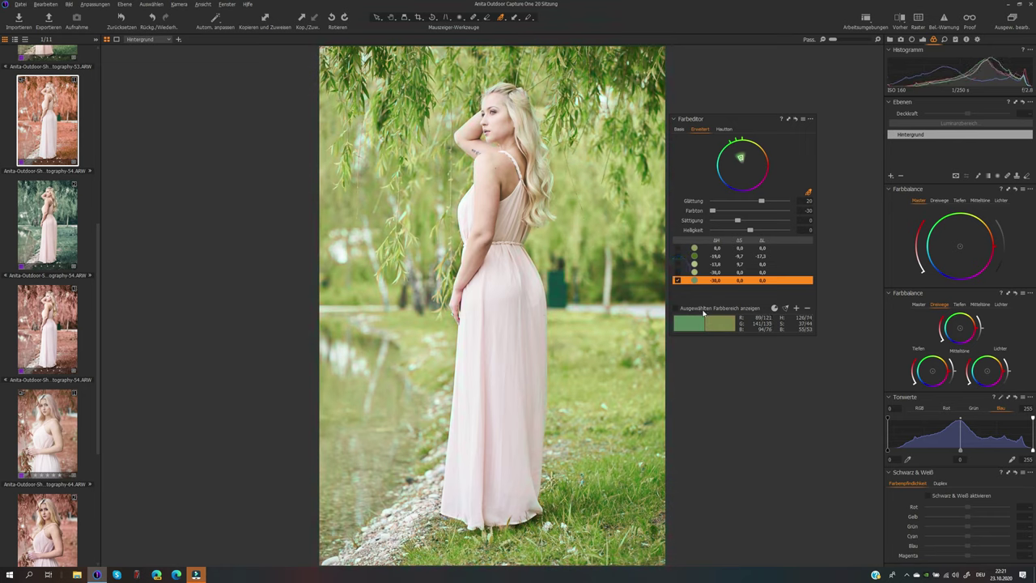
click(703, 309)
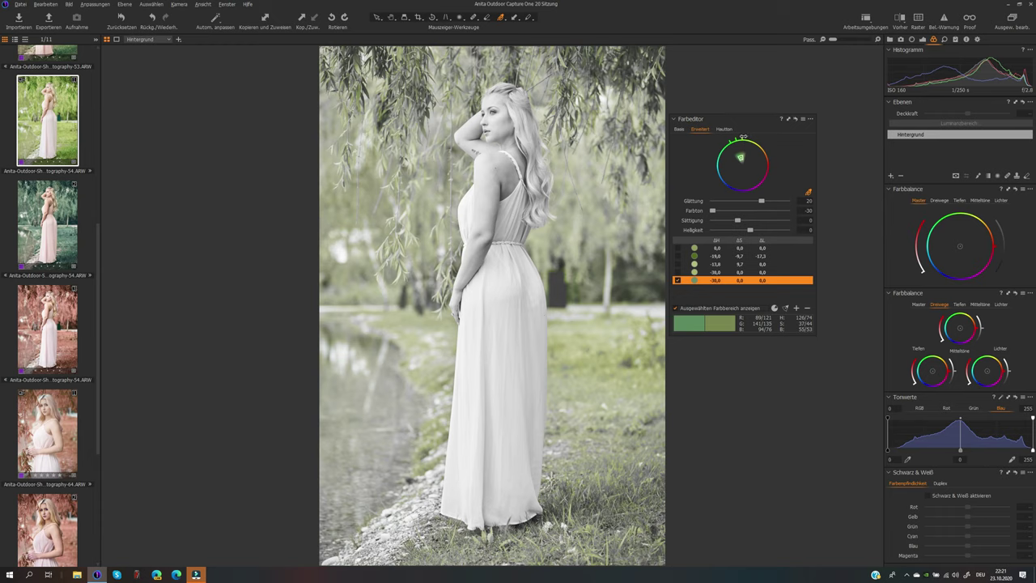
Create a masked layer from the selected colour range and name it Grün.
click(810, 119)
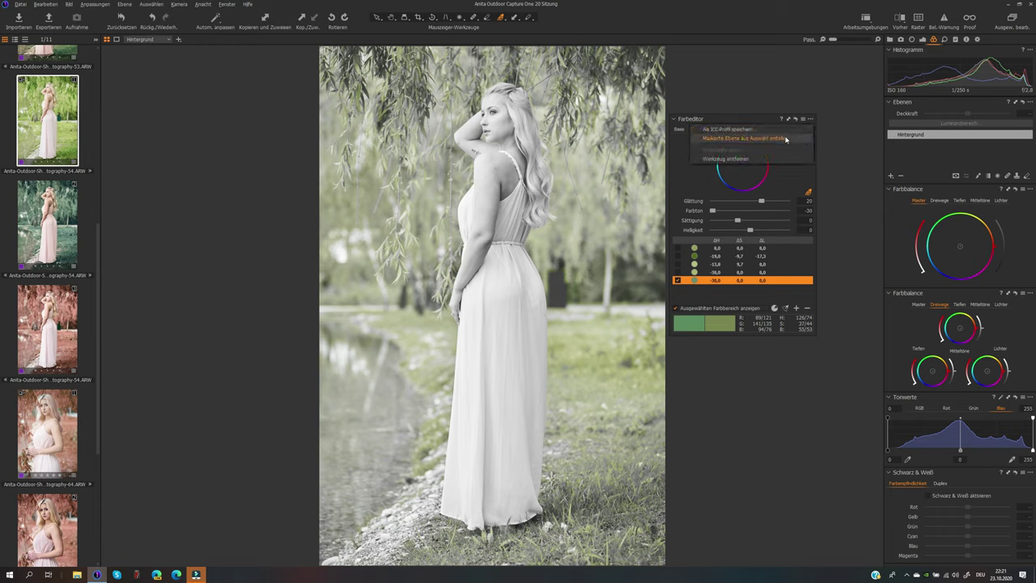
click(785, 139)
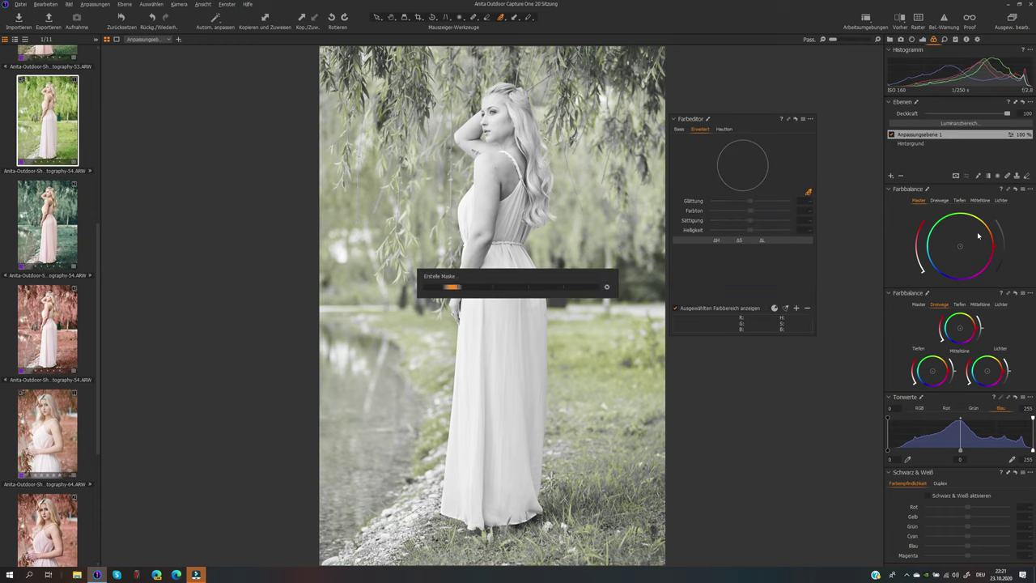
double_click(925, 135)
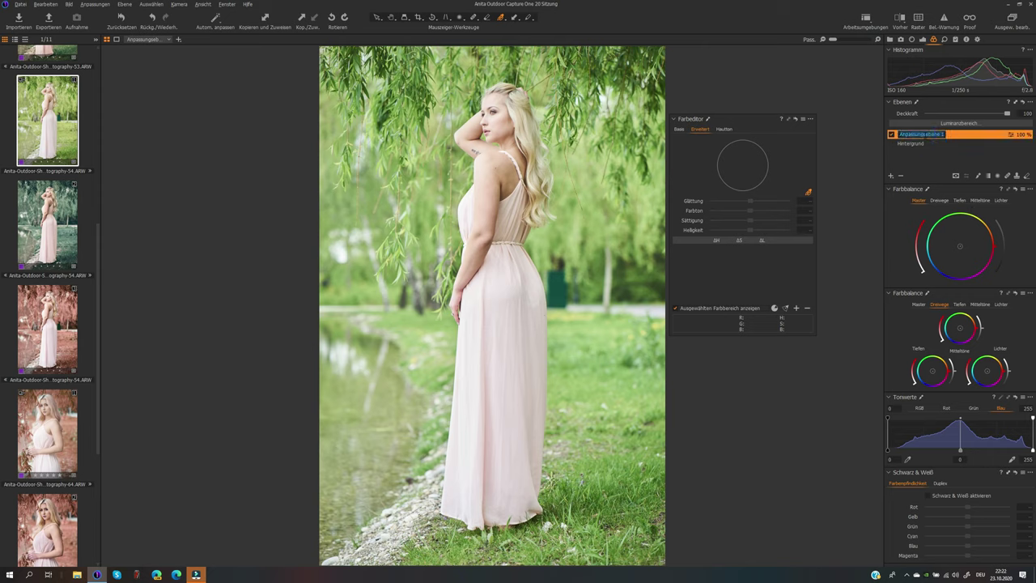
text(Grün)
key(Return)
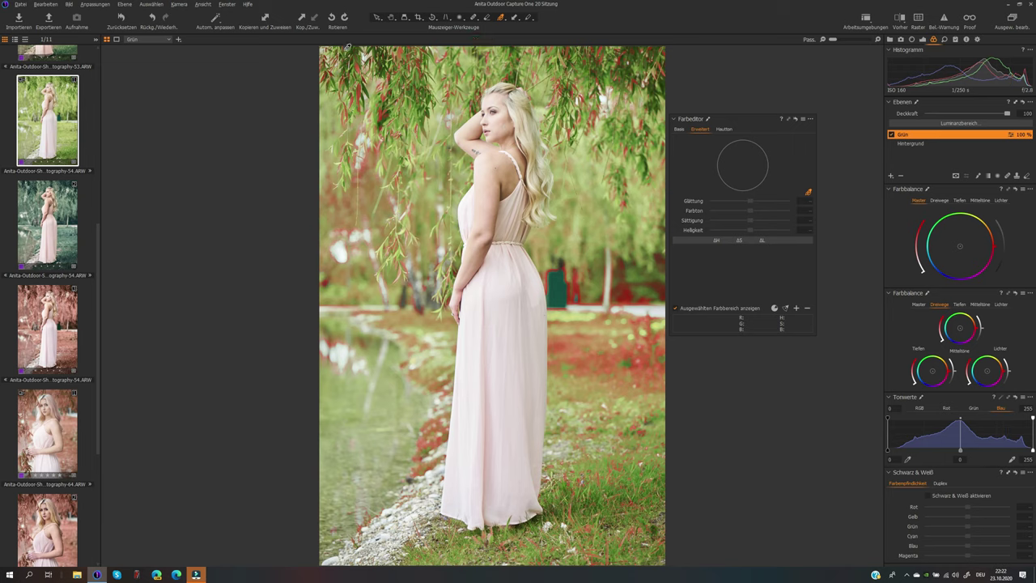
On the Grün layer, sample a green in the upper foliage and set its Farbton to -30.
click(360, 92)
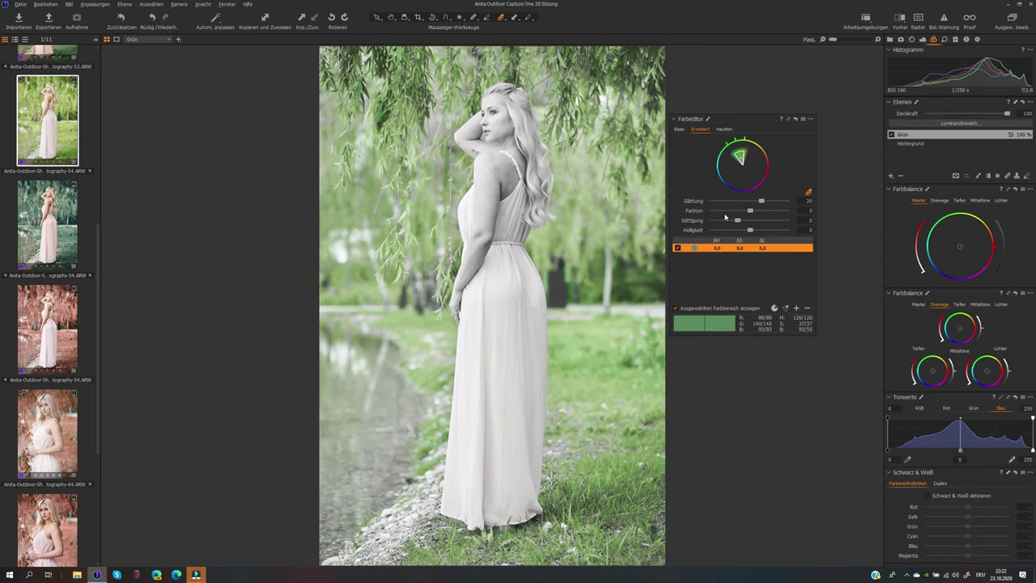
drag(750, 212, 707, 212)
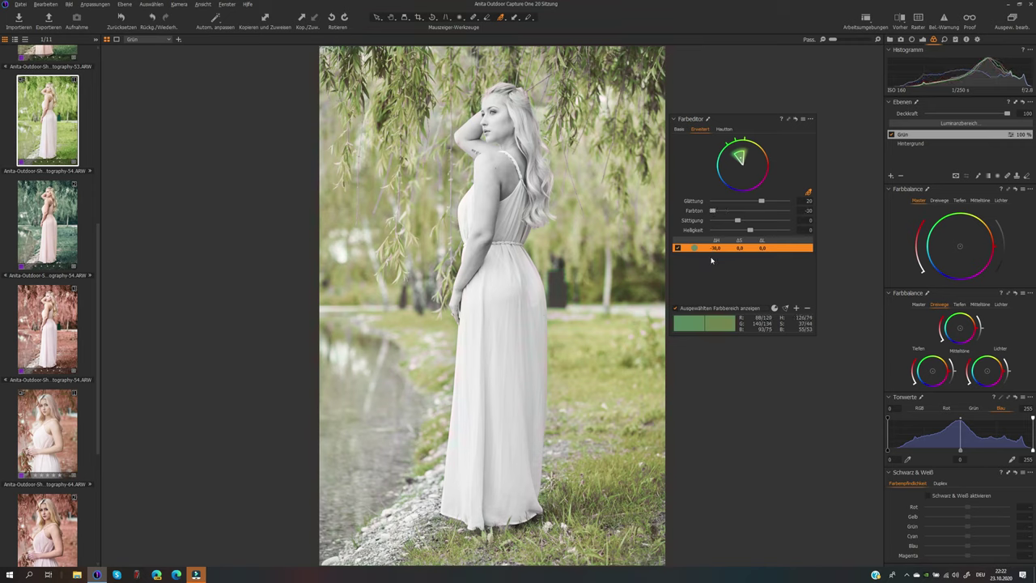
Re-enable the first four colour corrections on the Hintergrund layer, return to the Grün layer and turn off the colour range display.
click(929, 144)
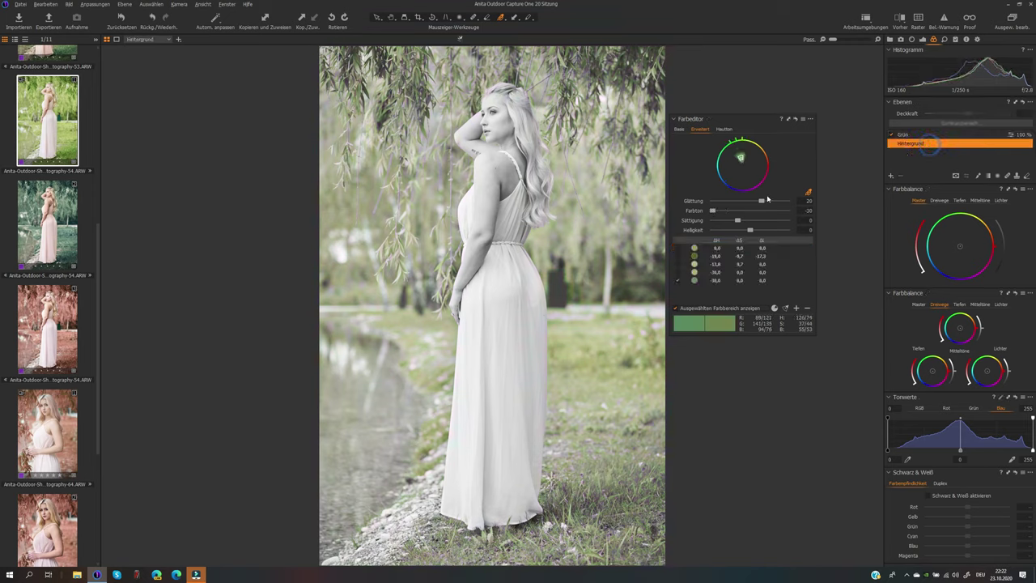
click(681, 271)
click(678, 272)
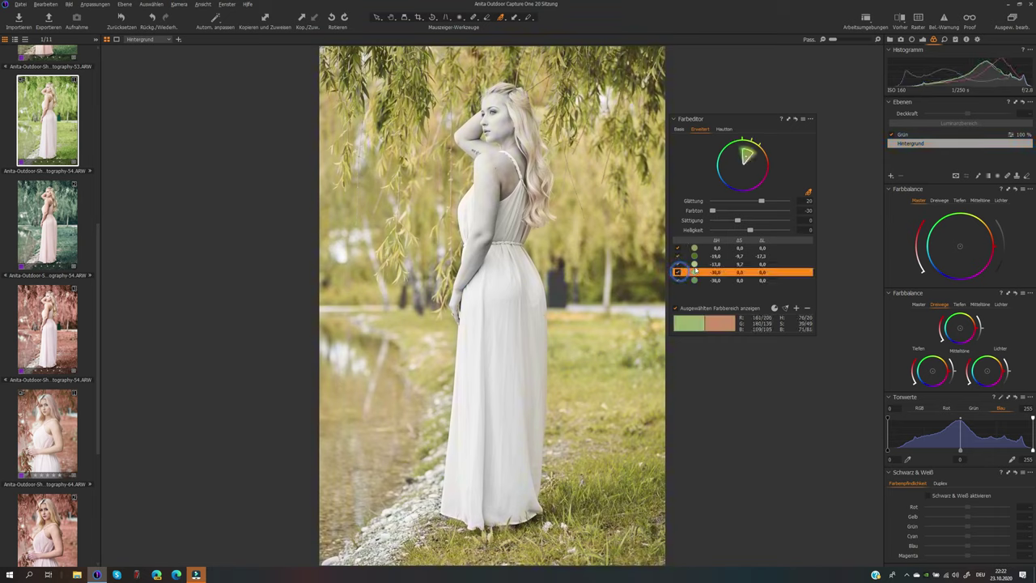
click(913, 136)
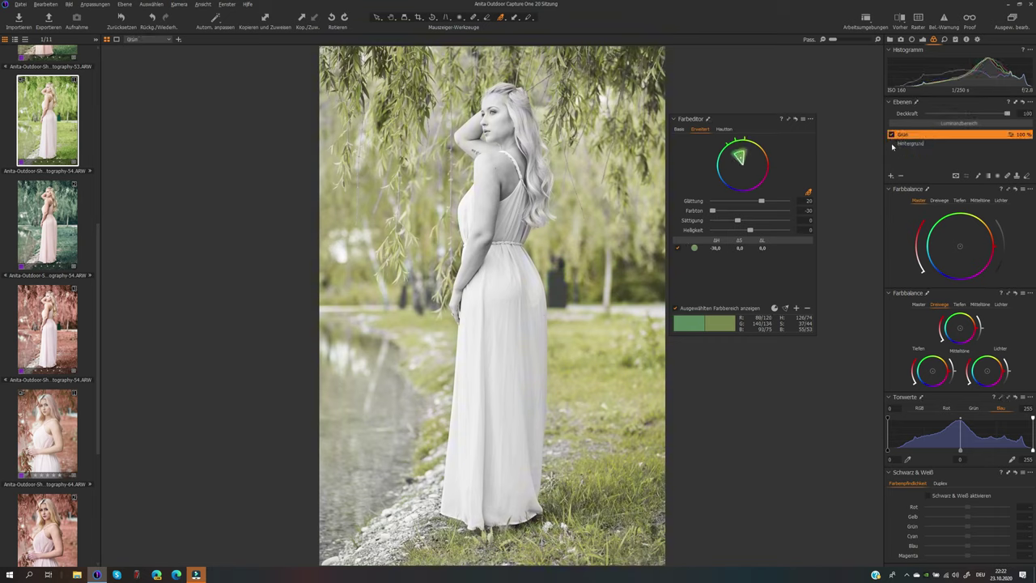
click(716, 308)
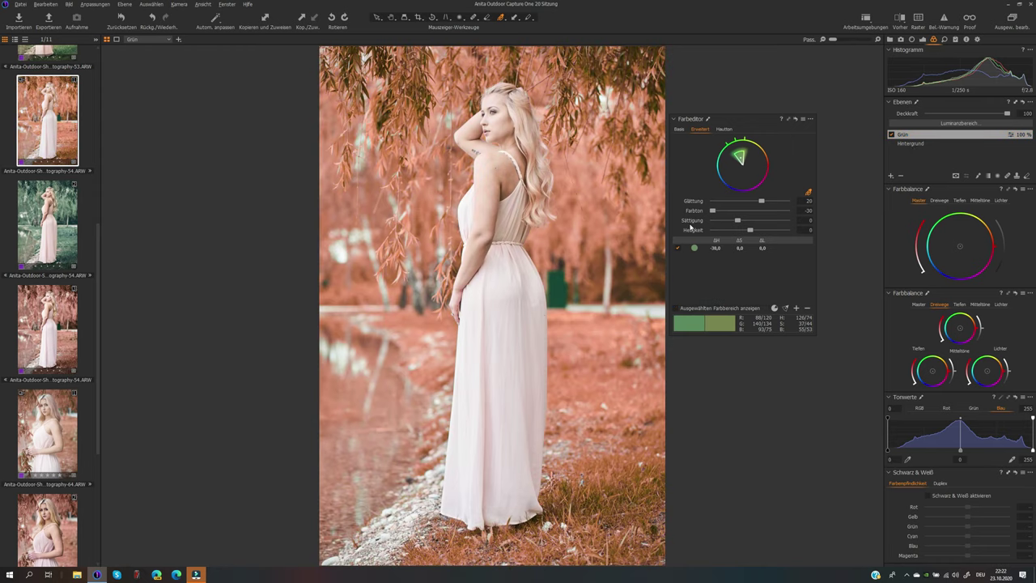
Sample a dark leaf tone as the Grün layer's second correction, set Farbton to -30 and check its selected colour range.
key(ctrl+plus)
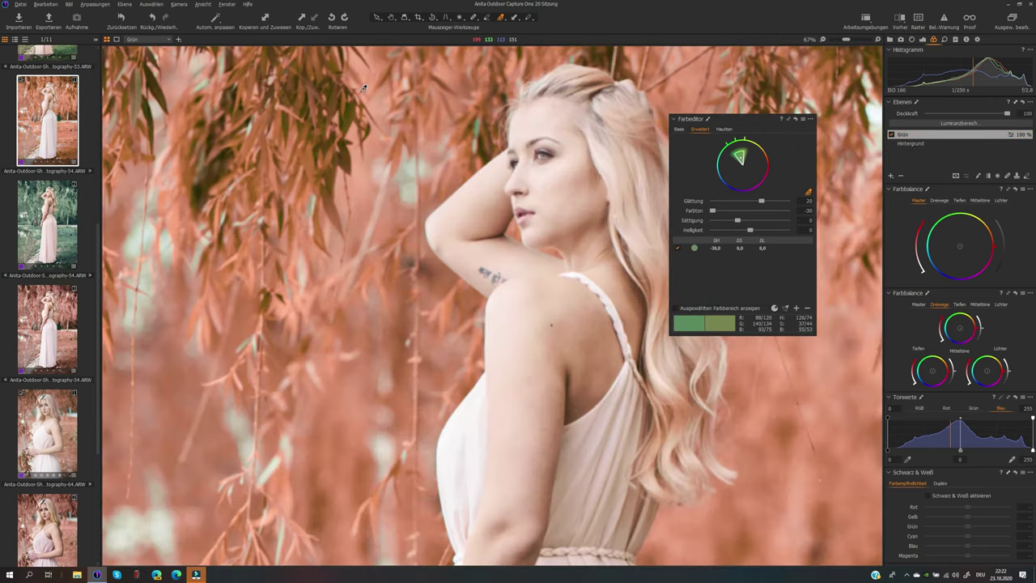
click(145, 84)
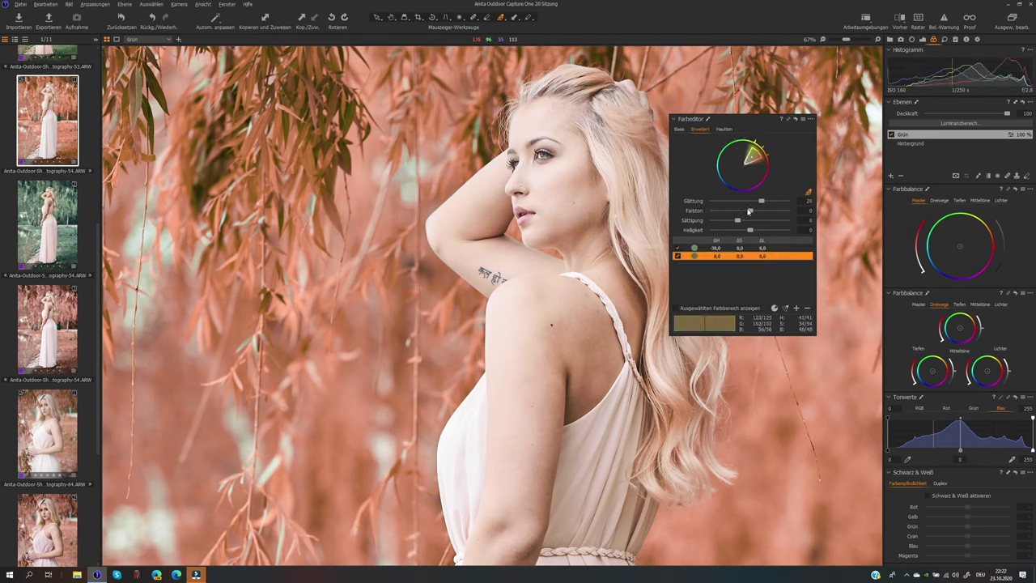
drag(750, 210, 712, 210)
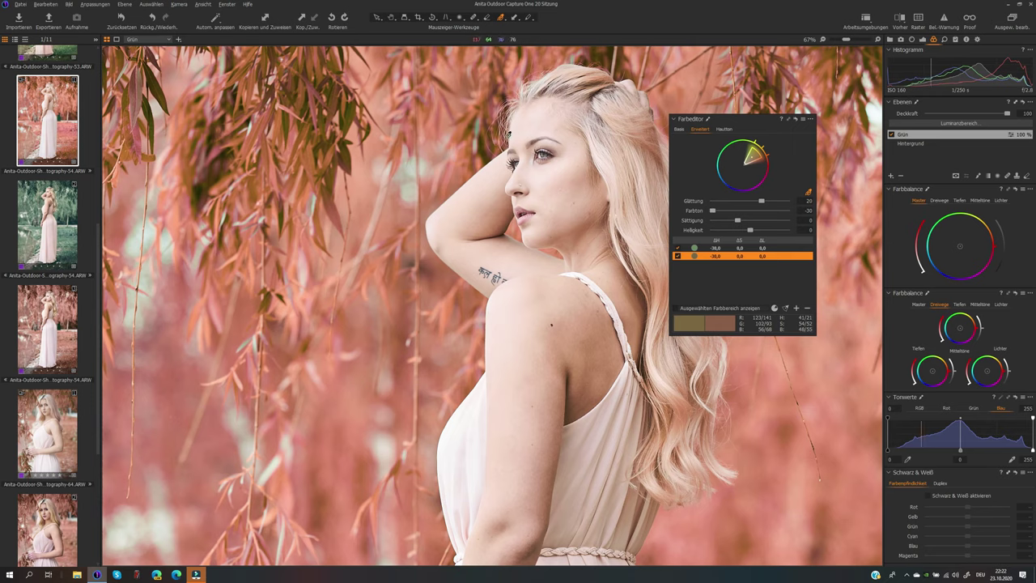
click(699, 311)
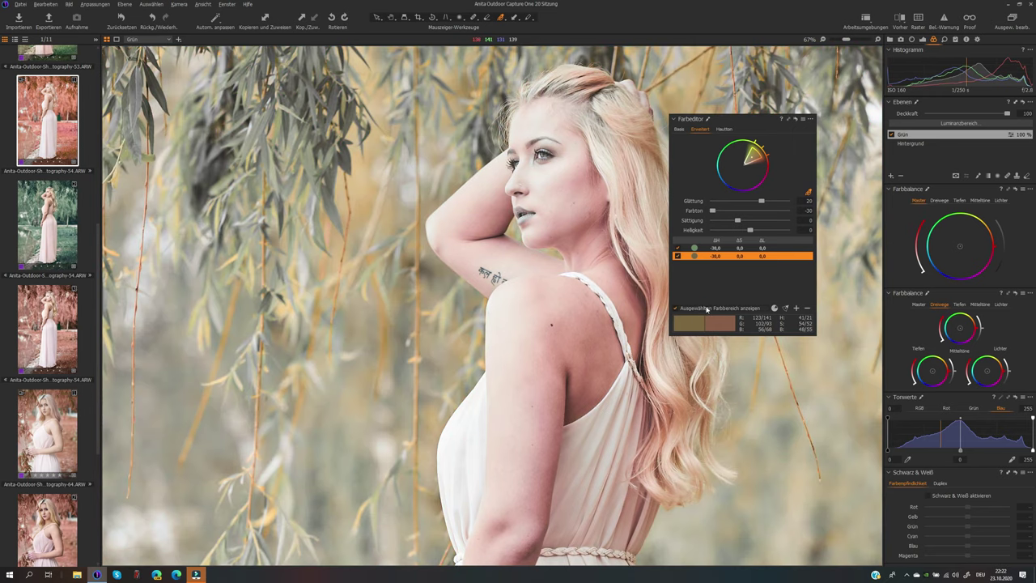
click(706, 309)
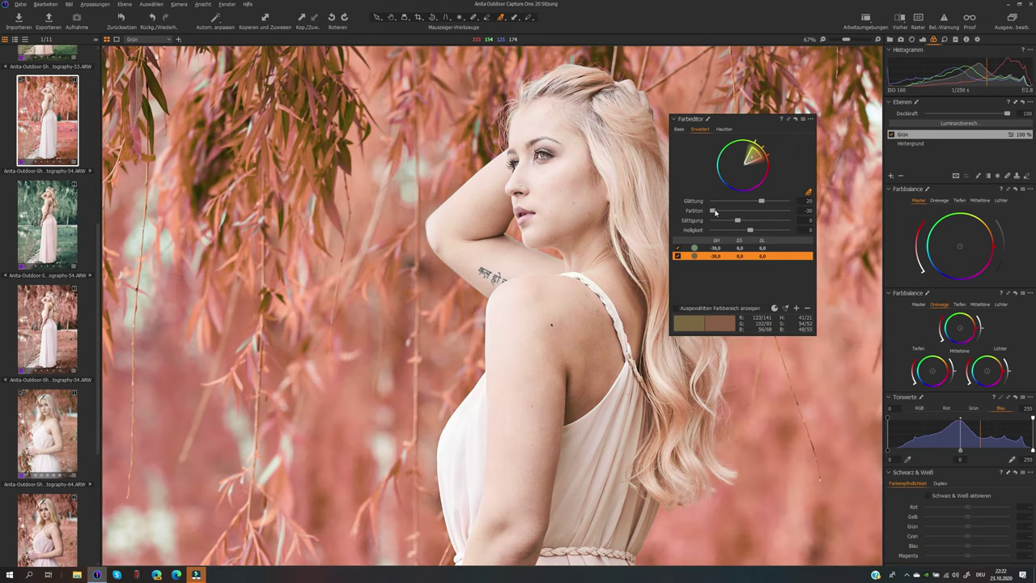
On the Grün layer, set the first correction's Sättigung to -35,7 and the second's Farbton to -26,1, Sättigung to -40,5 and Helligkeit to -14,1.
drag(713, 211, 732, 223)
click(716, 247)
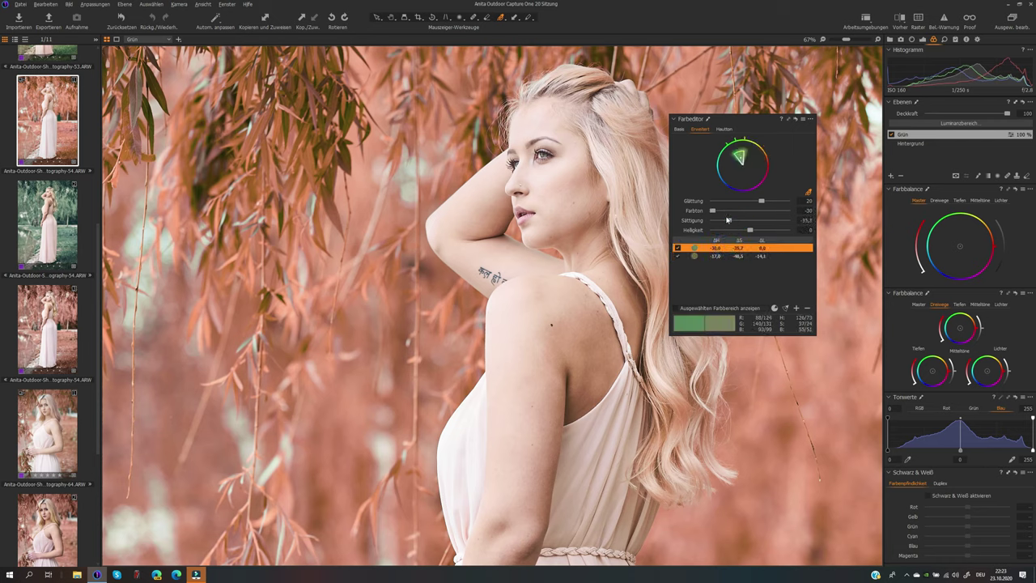
click(717, 256)
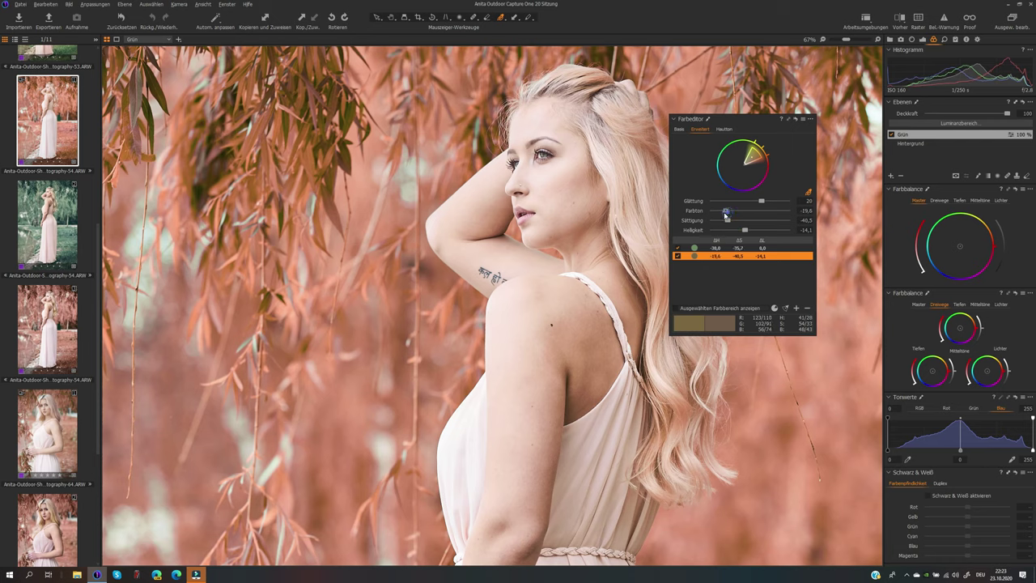
drag(729, 210, 717, 211)
key(ctrl+0)
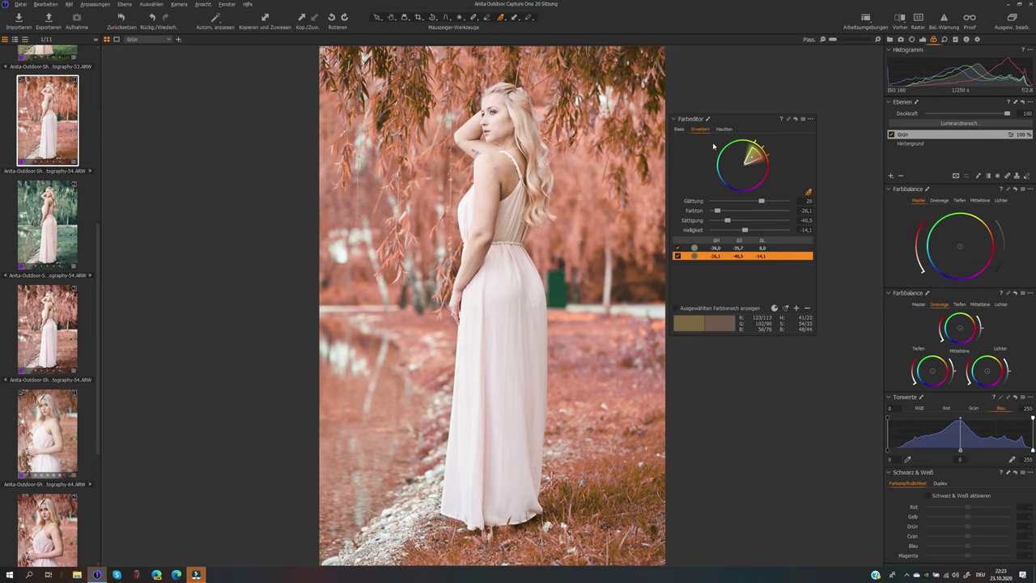
On the Hintergrund layer, set Sättigung to -24,3 for the fifth colour correction and -1,6 for the fourth.
click(922, 143)
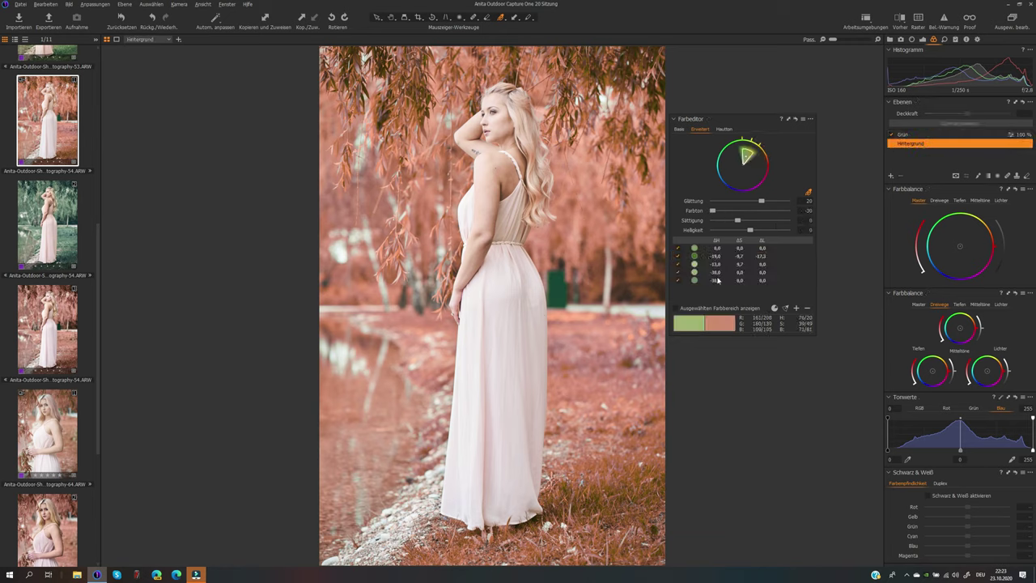
click(716, 280)
drag(737, 220, 735, 222)
click(717, 272)
click(733, 220)
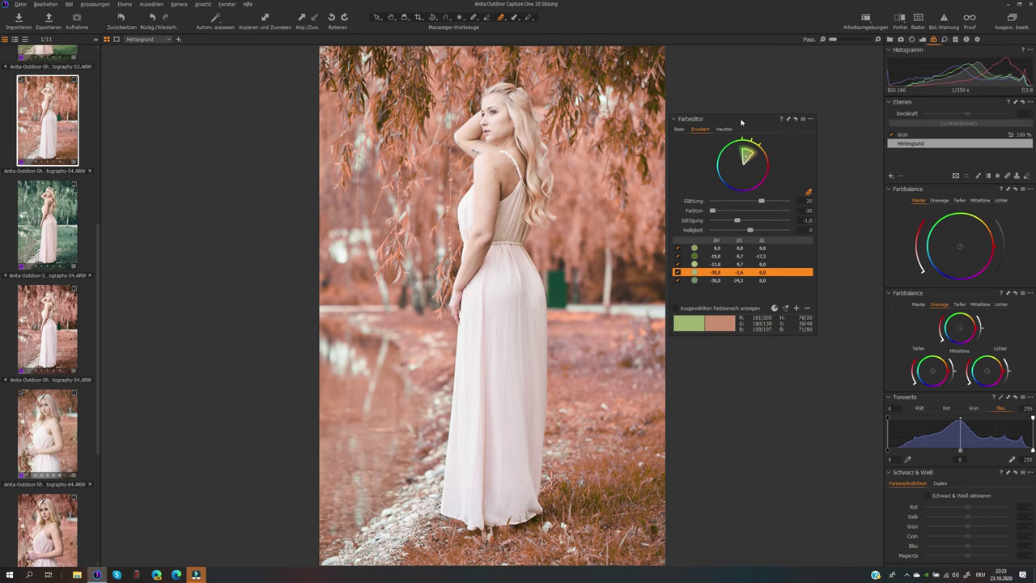
Examine the Farbeditor's option for saving an ICC profile and the ICC-Profil choices under Basismerkmale.
click(810, 119)
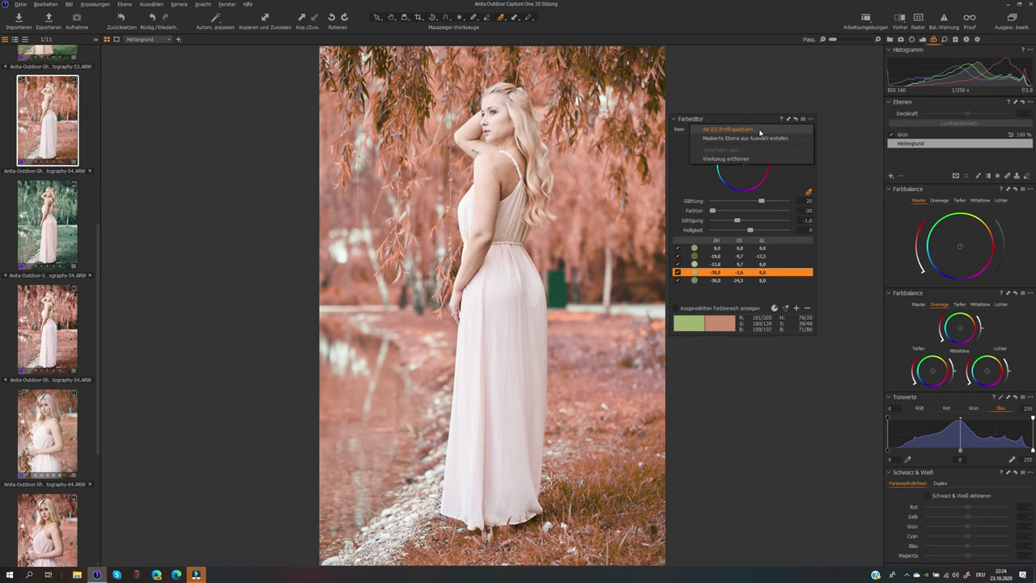
key(Escape)
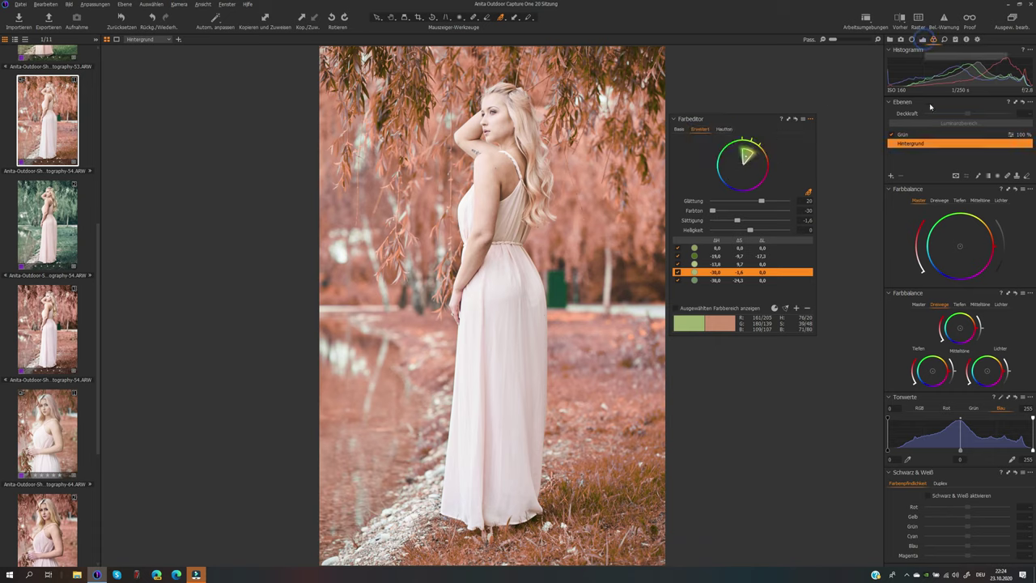
click(923, 39)
click(979, 201)
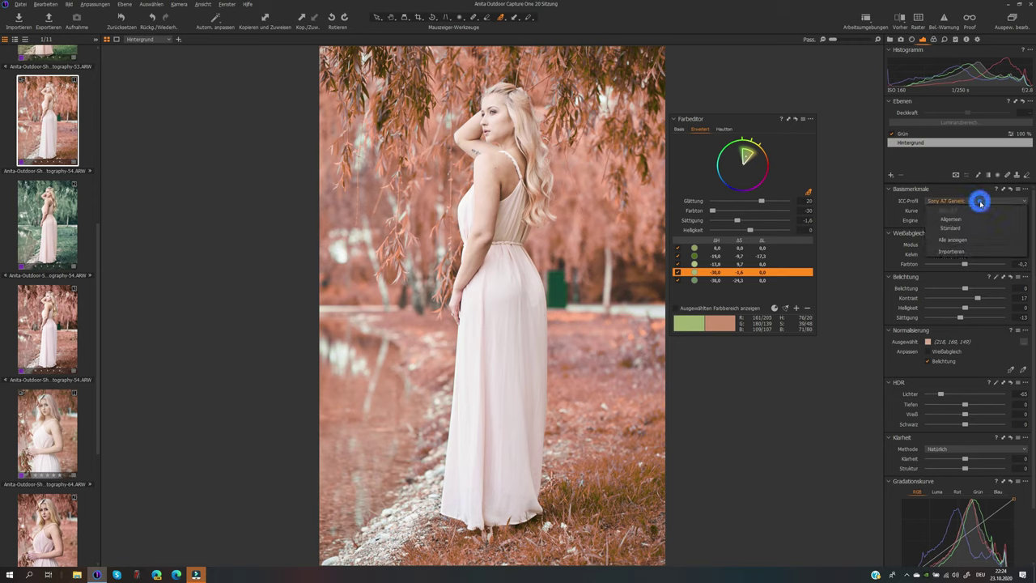
click(911, 189)
click(910, 188)
click(934, 40)
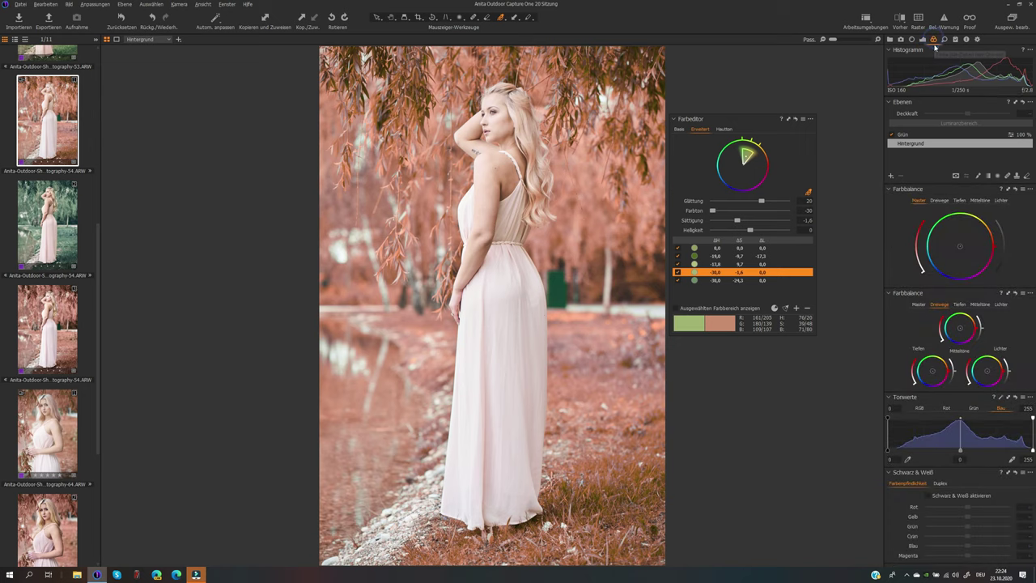
click(811, 120)
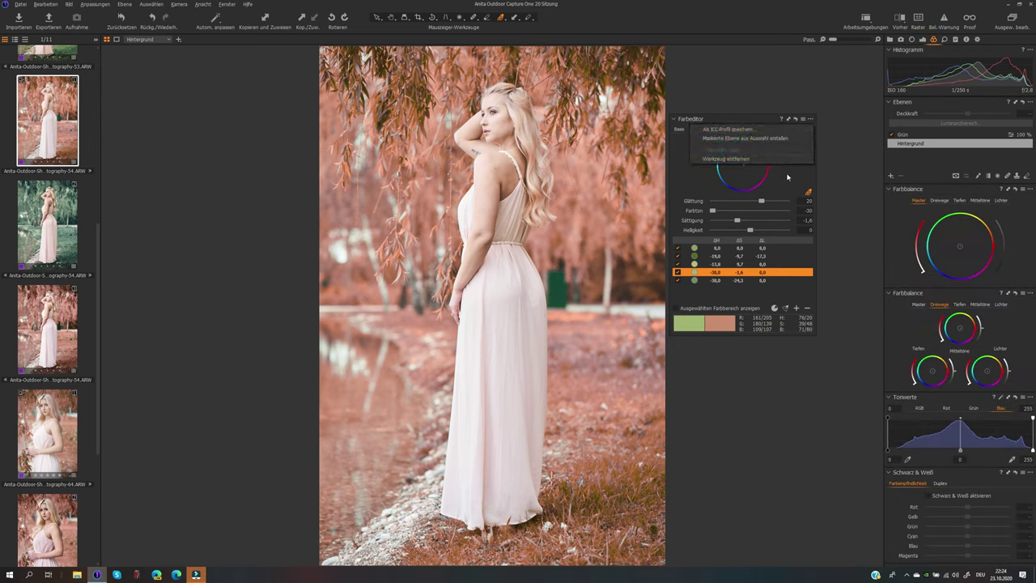
click(838, 111)
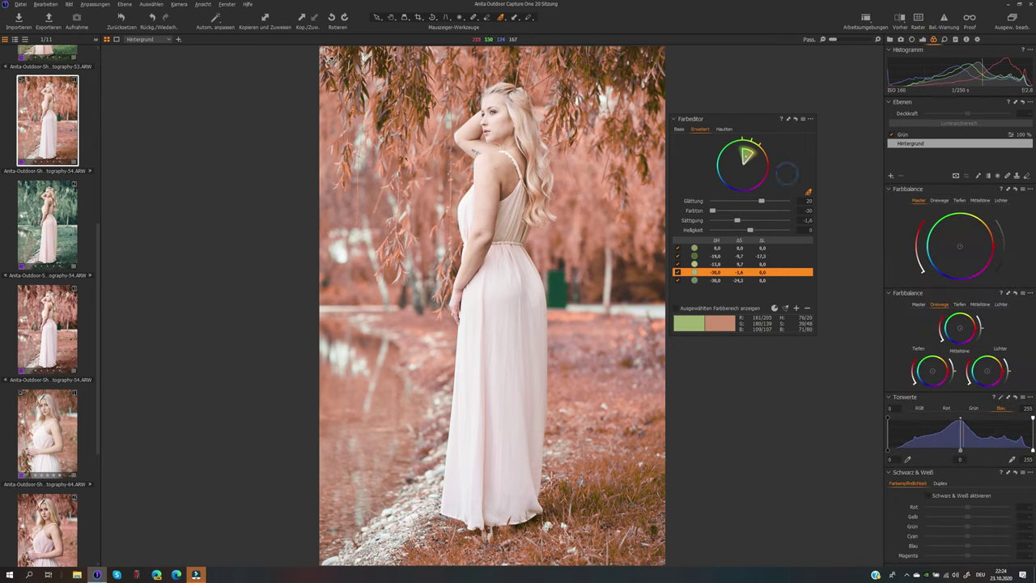
Save the Farbeditor's Erweitert settings as a user preset, replacing the existing grün zu braun preset.
click(802, 119)
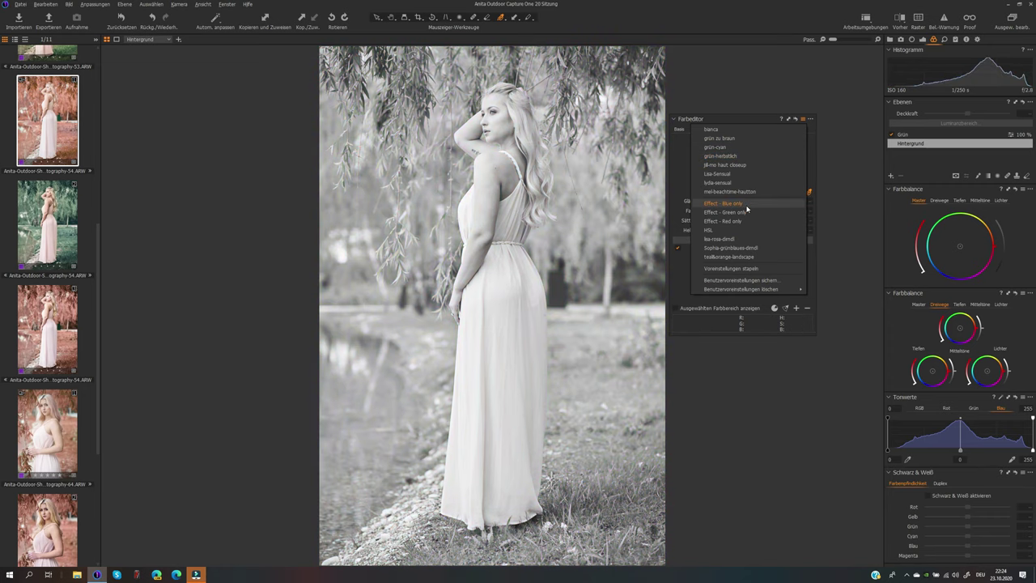
click(739, 281)
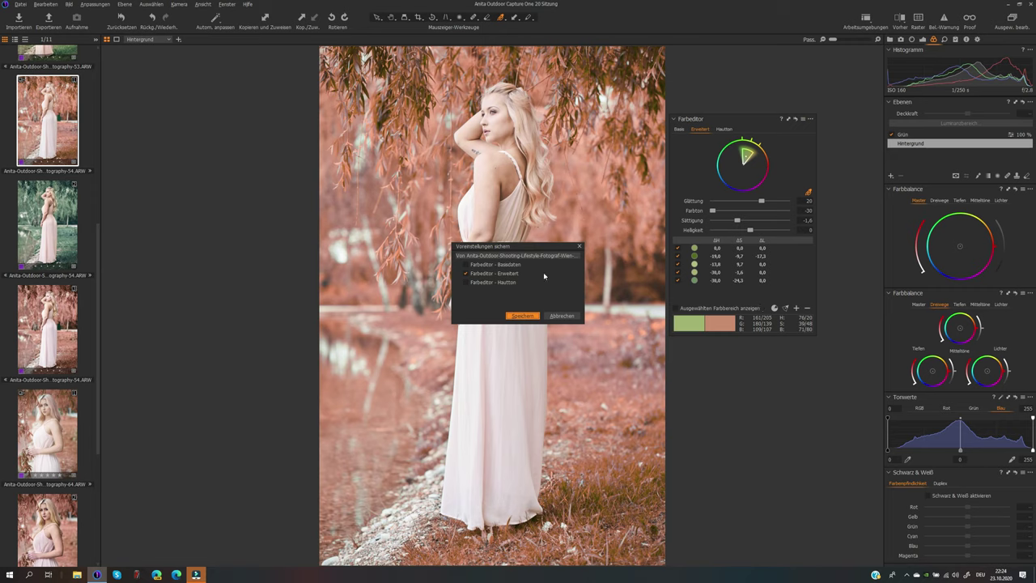
click(526, 315)
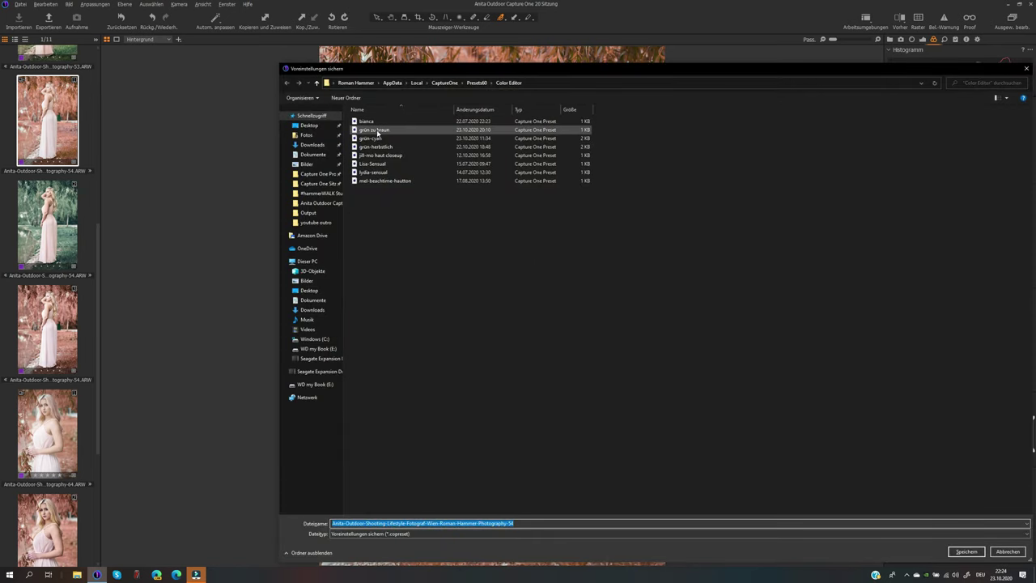
click(376, 131)
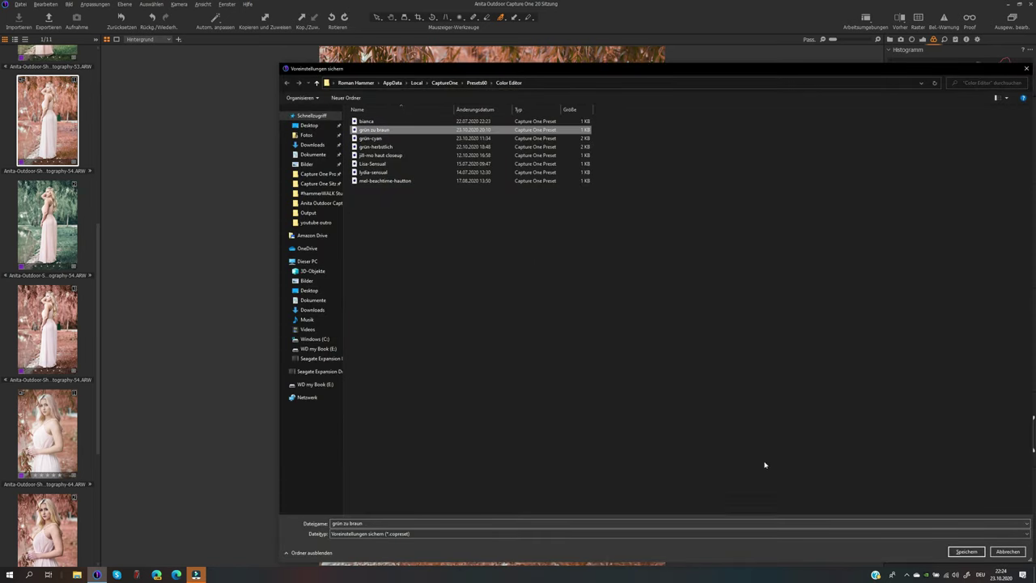
click(963, 551)
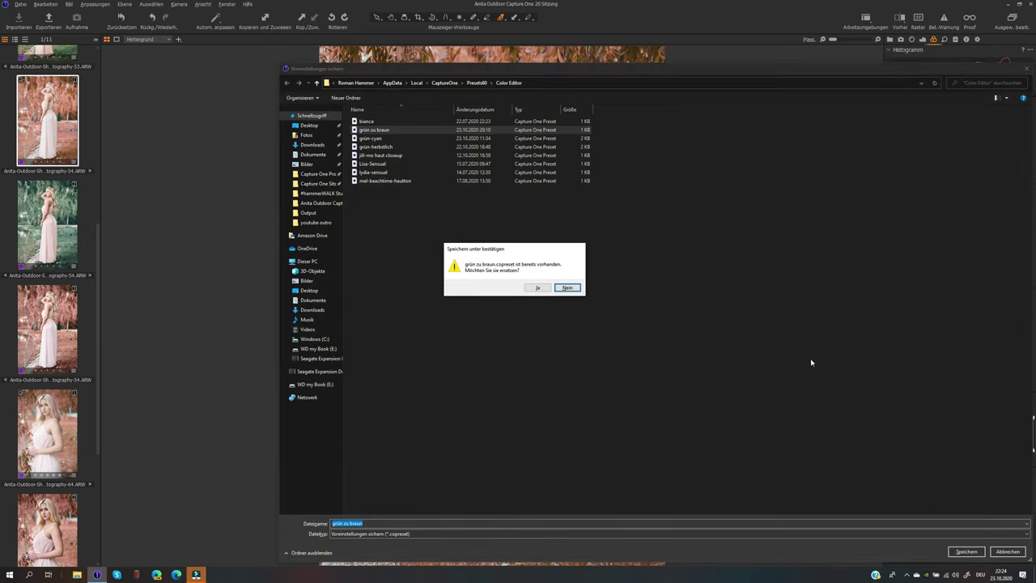
click(539, 287)
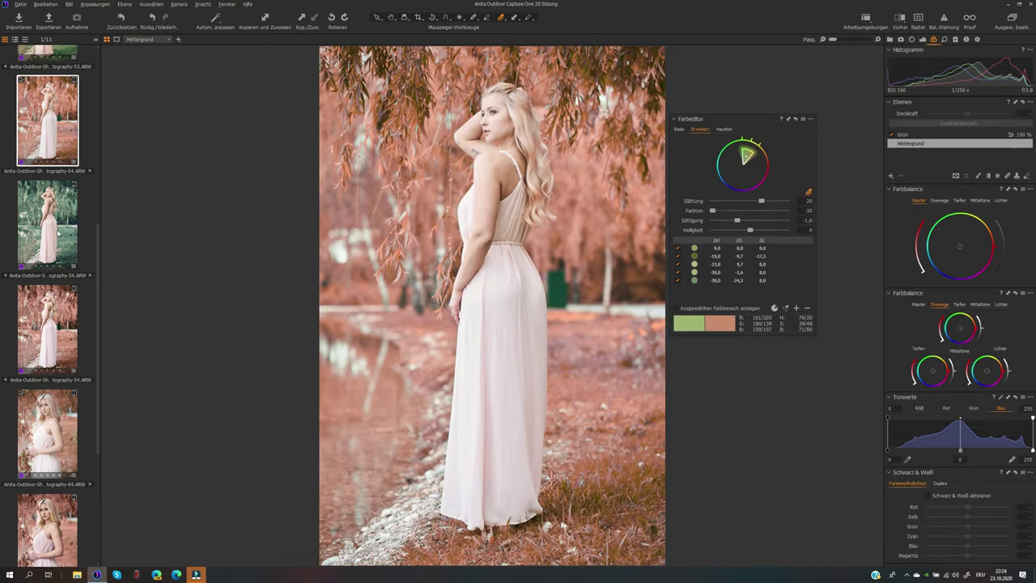
Select the green number 53 portrait in the browser and apply the grün zu braun Farbeditor preset to it.
scroll(49, 243, up, 2)
click(48, 141)
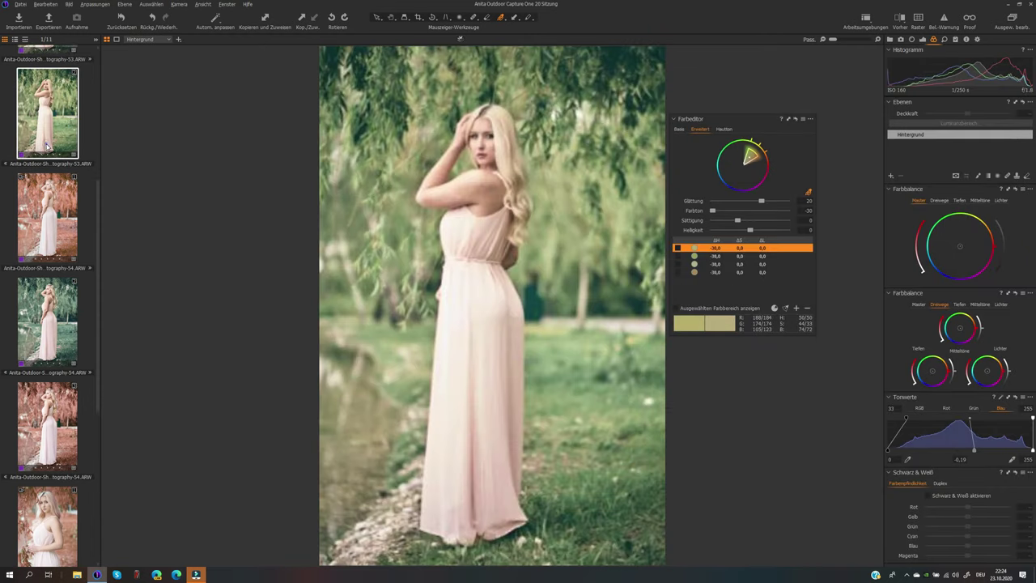
click(800, 120)
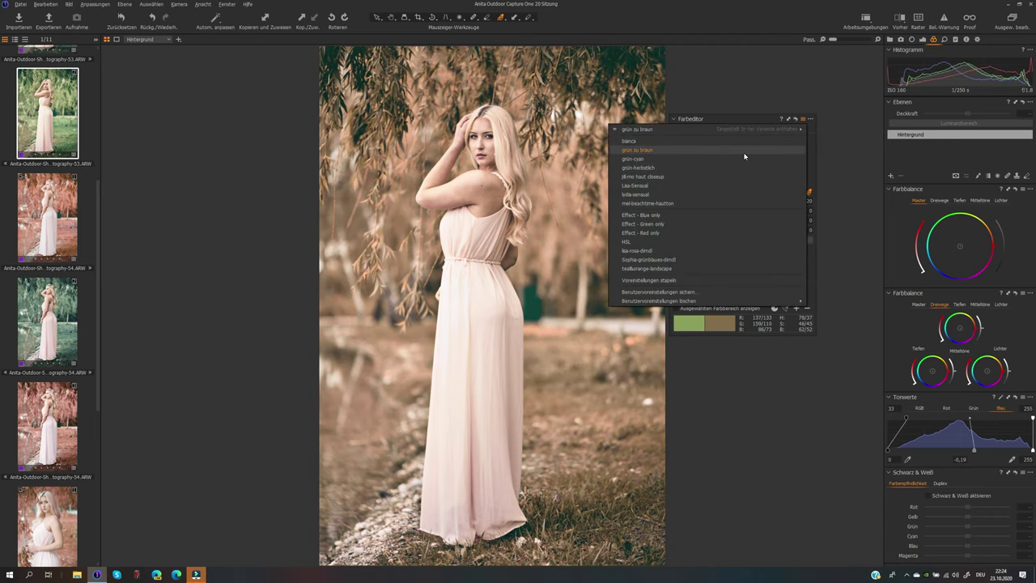
click(744, 151)
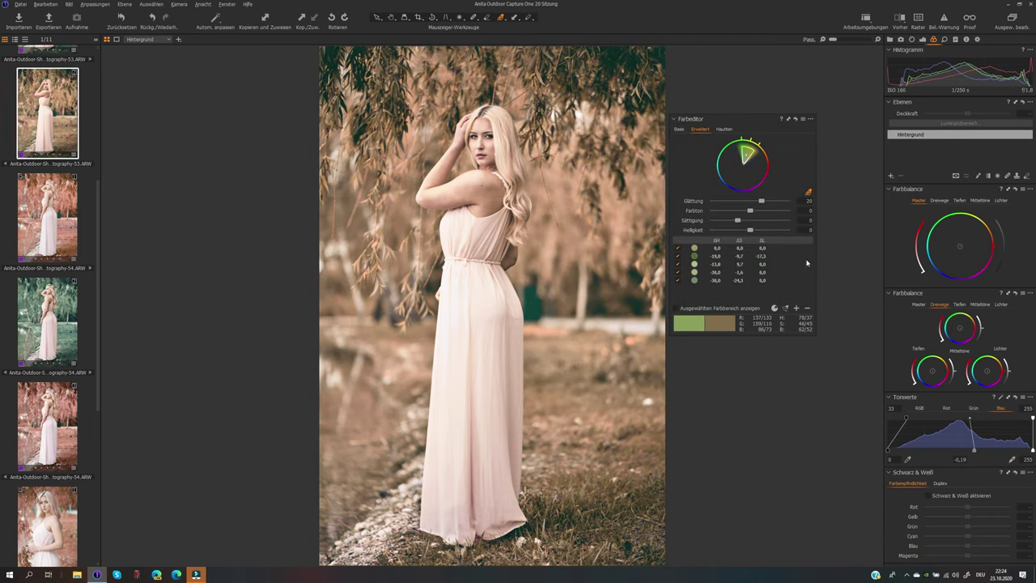
Apply the grün-cyan Farbeditor preset to the same portrait and look through the remaining presets.
click(802, 118)
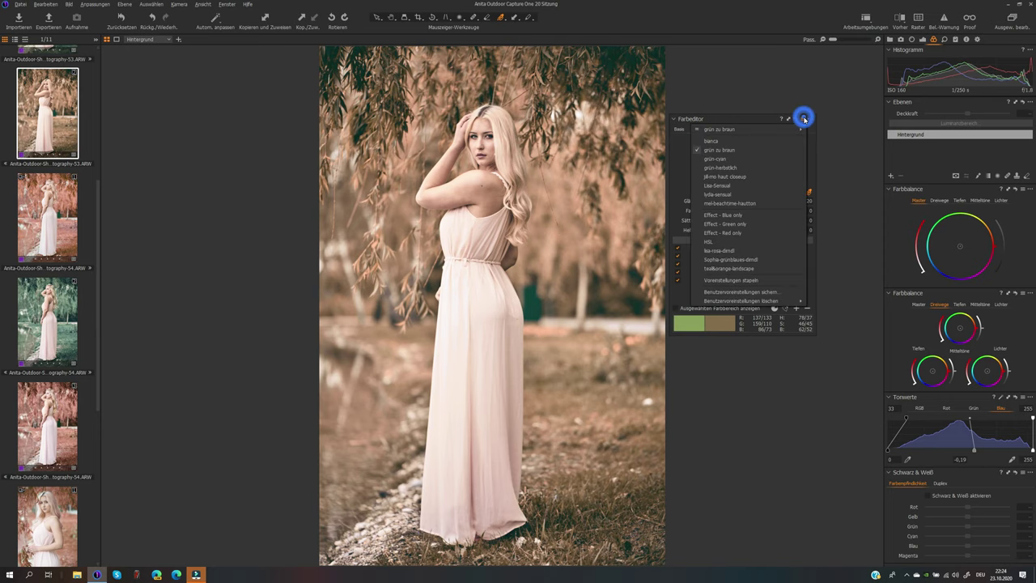
click(740, 158)
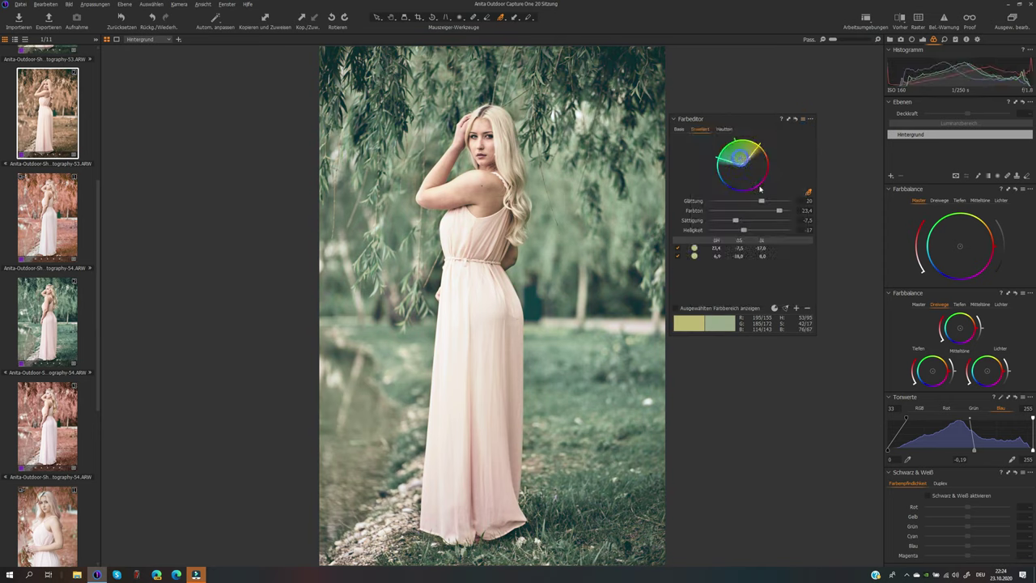
click(801, 119)
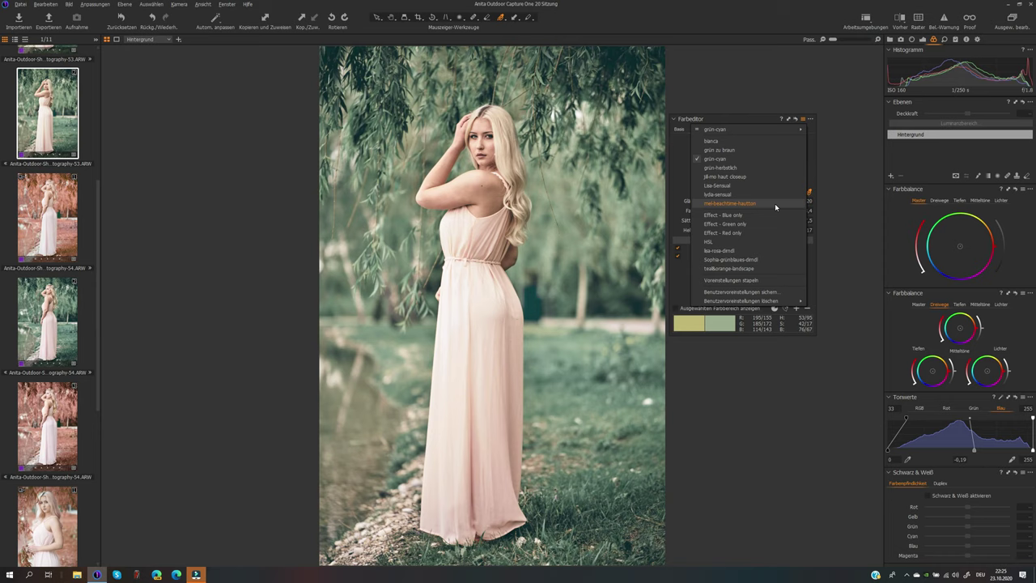
click(762, 117)
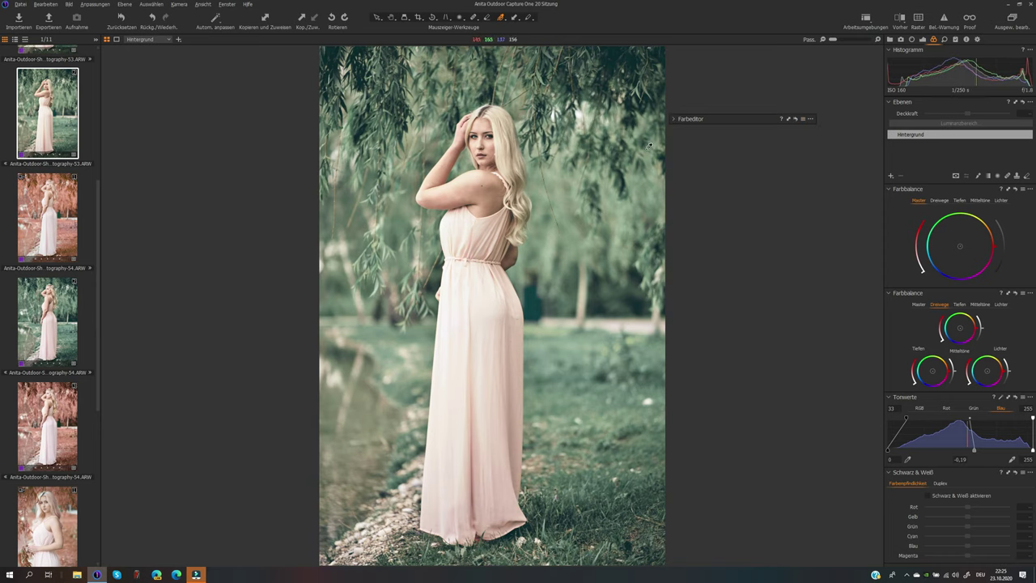
click(676, 120)
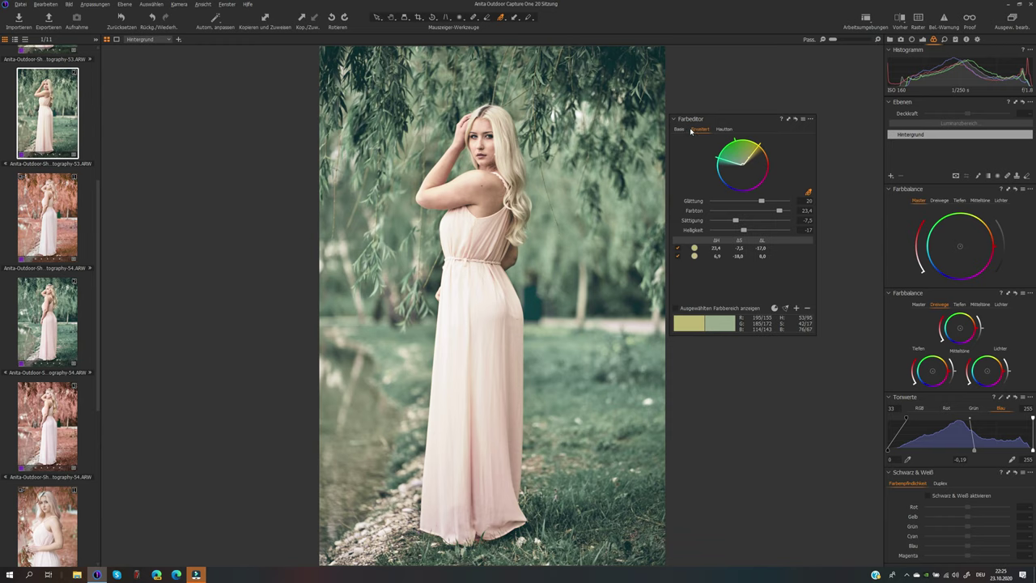
Compare the colour looks of the other outdoor portraits in the browser, including numbers 54 and 52.
scroll(45, 239, down, 2)
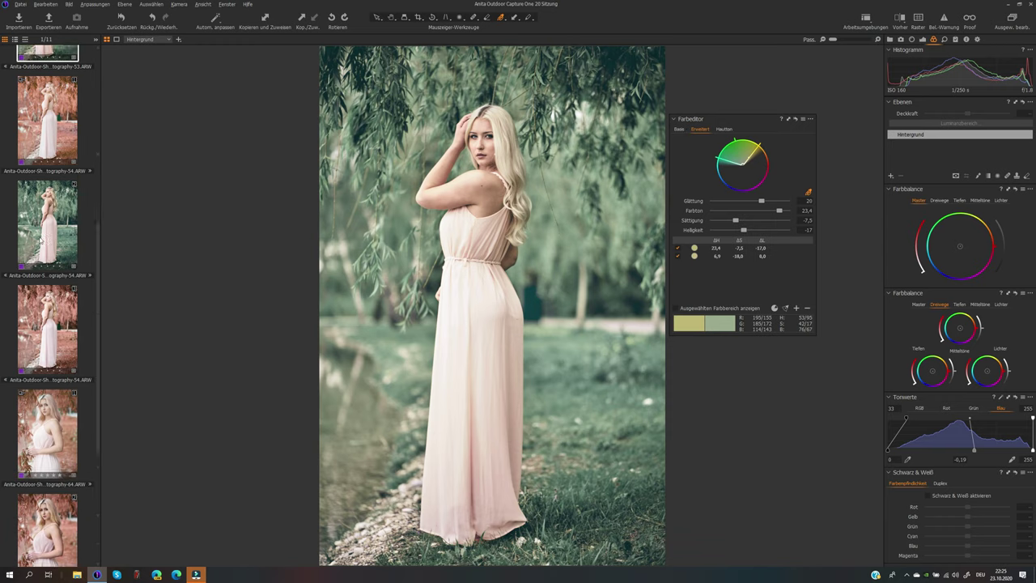
click(50, 230)
scroll(51, 231, up, 3)
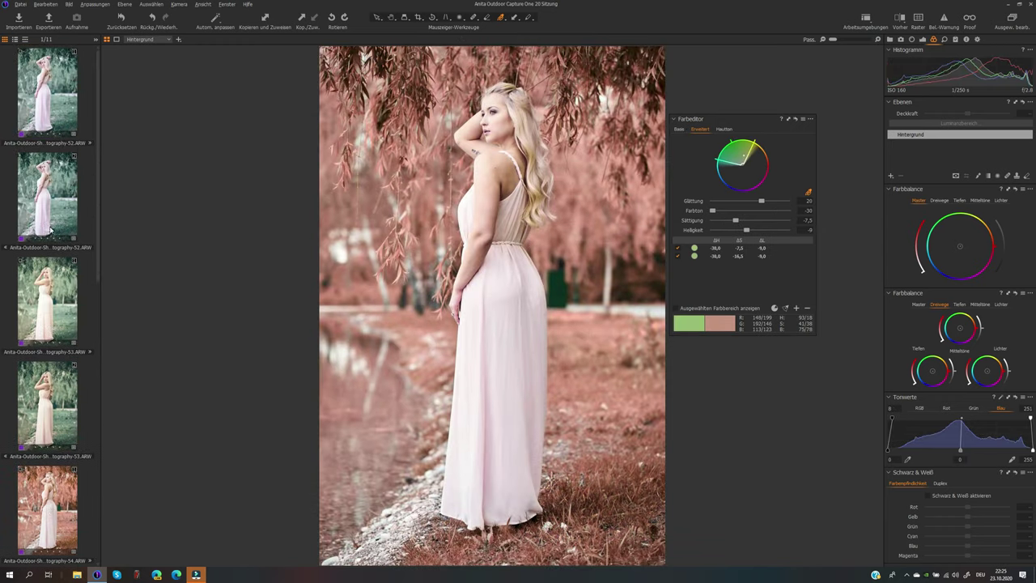
click(50, 98)
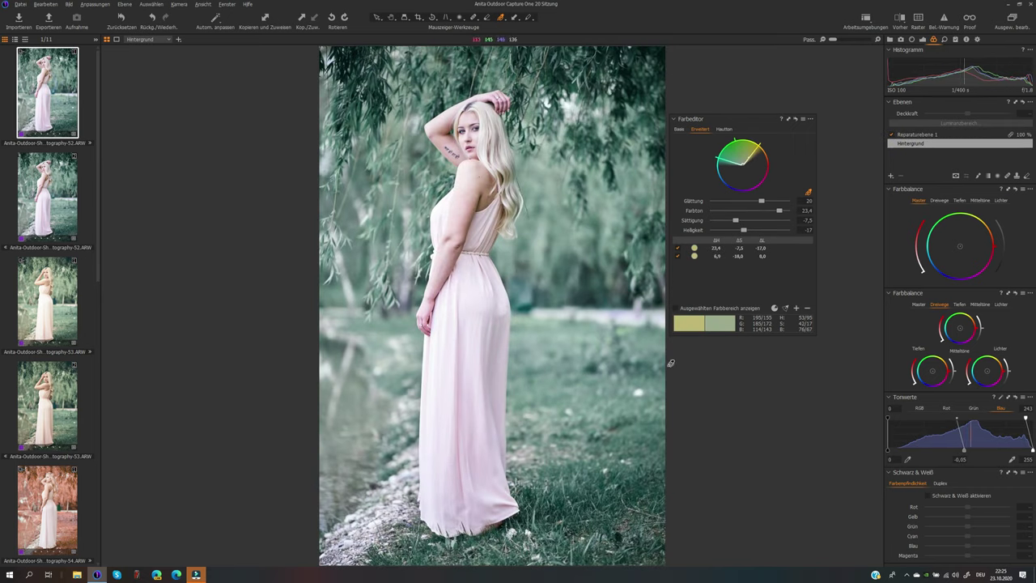
click(51, 312)
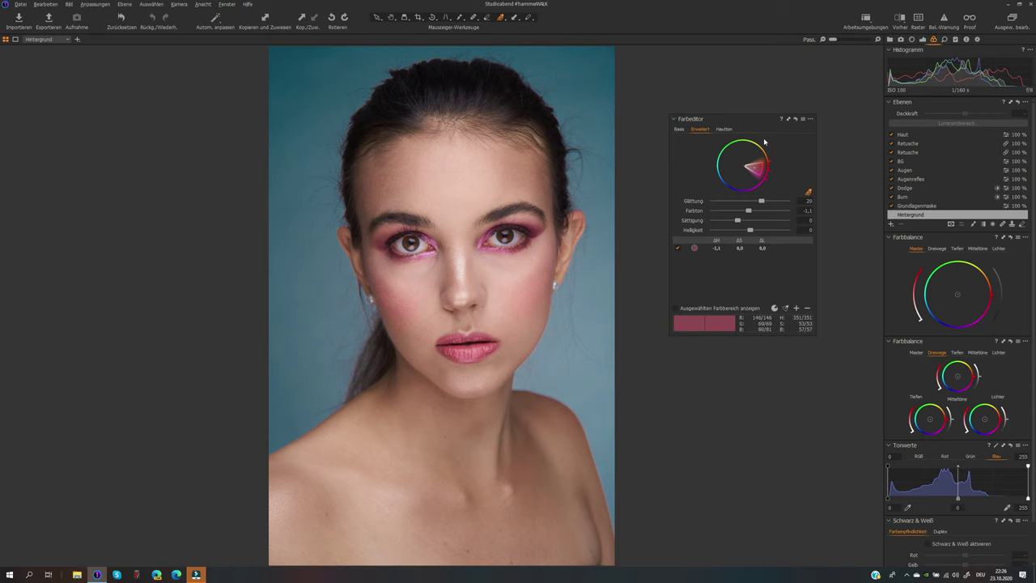
Switch the Farbeditor to Hautton for the studio portrait, select the Haut layer and display its mask.
click(726, 128)
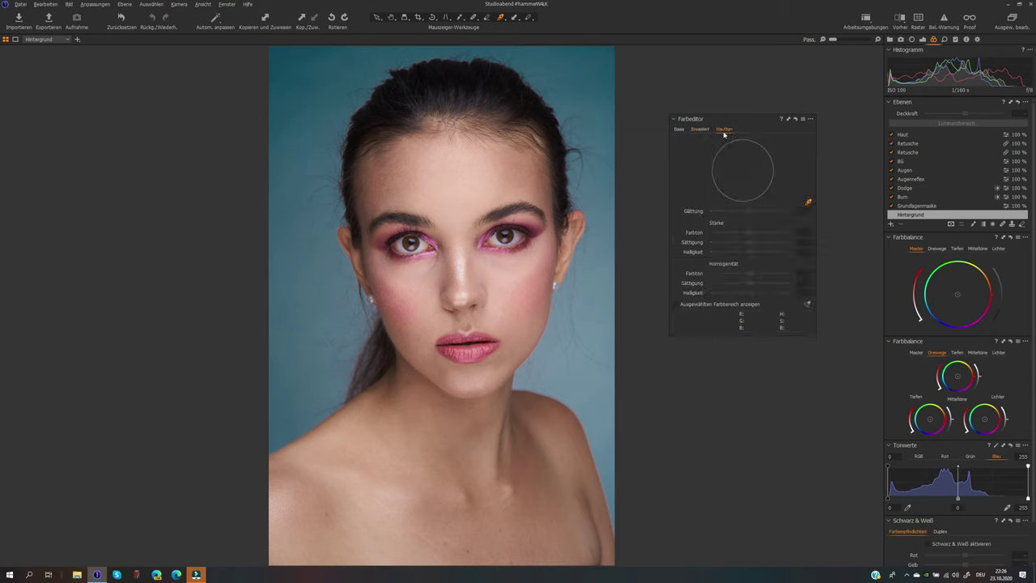
click(912, 134)
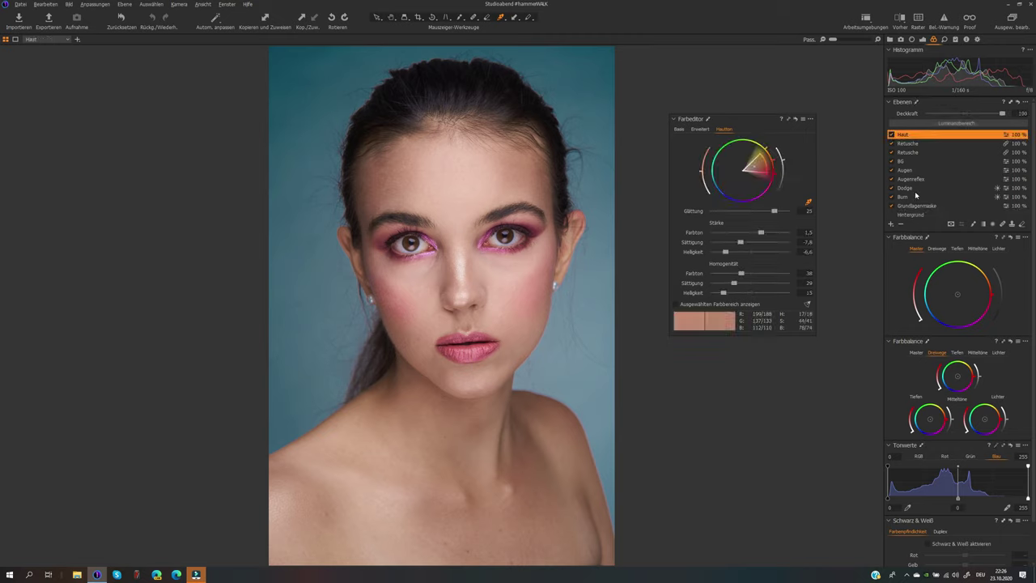
key(m)
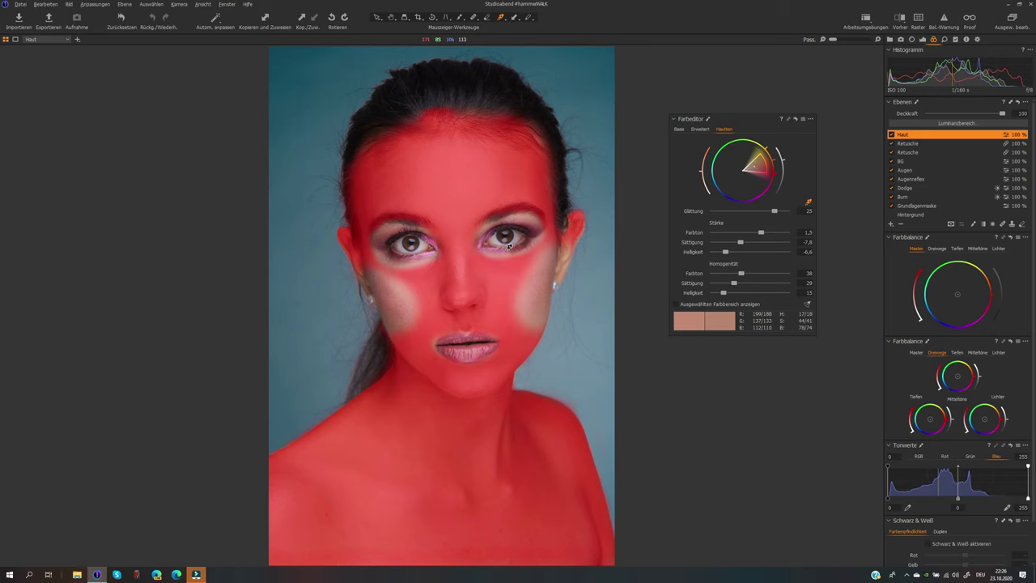
Brush the Haut layer's mask closer to the lower lids beneath both eyes, undoing the stray stroke over the upper eyelid.
key(b)
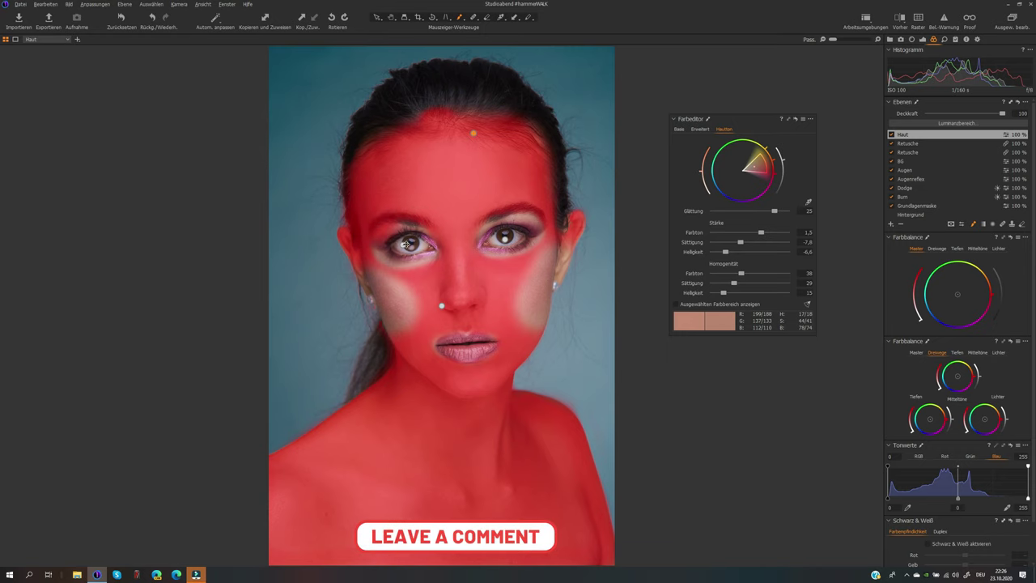
scroll(406, 243, up, 2)
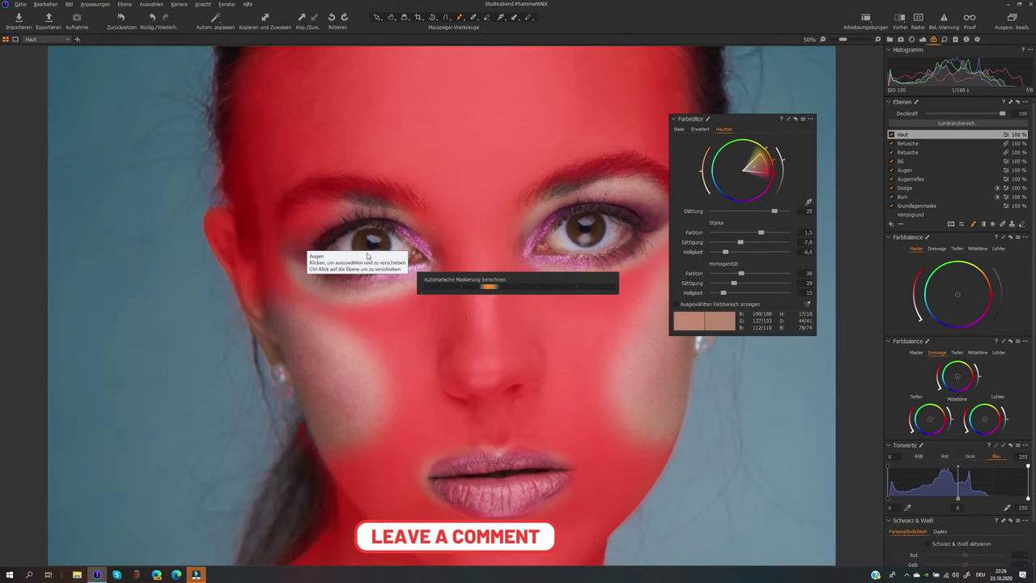
right_click(343, 235)
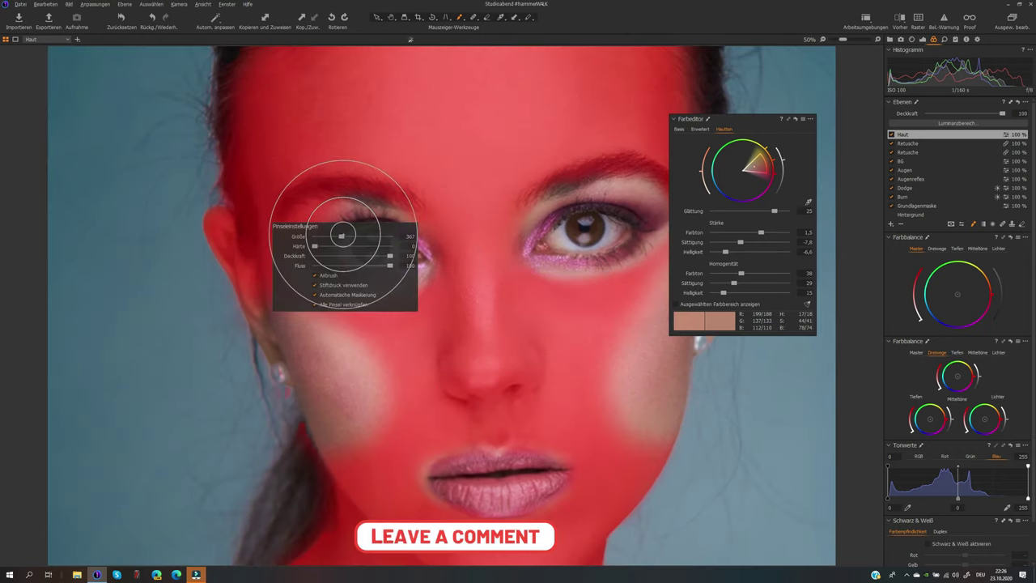
mouse_move(343, 234)
mouse_down()
mouse_move(335, 233)
mouse_move(346, 225)
mouse_move(307, 236)
mouse_move(383, 212)
mouse_up()
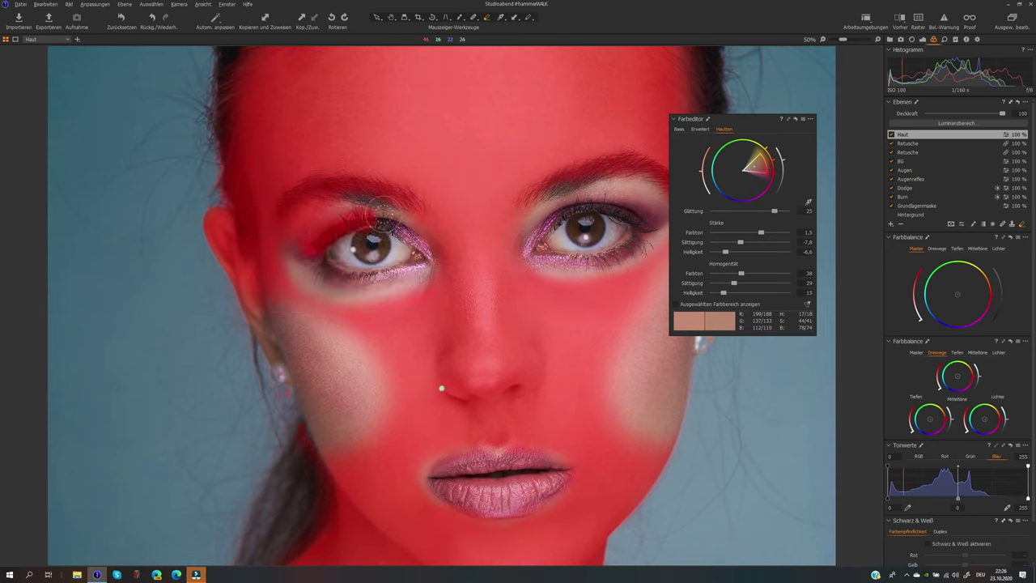
key(ctrl+z)
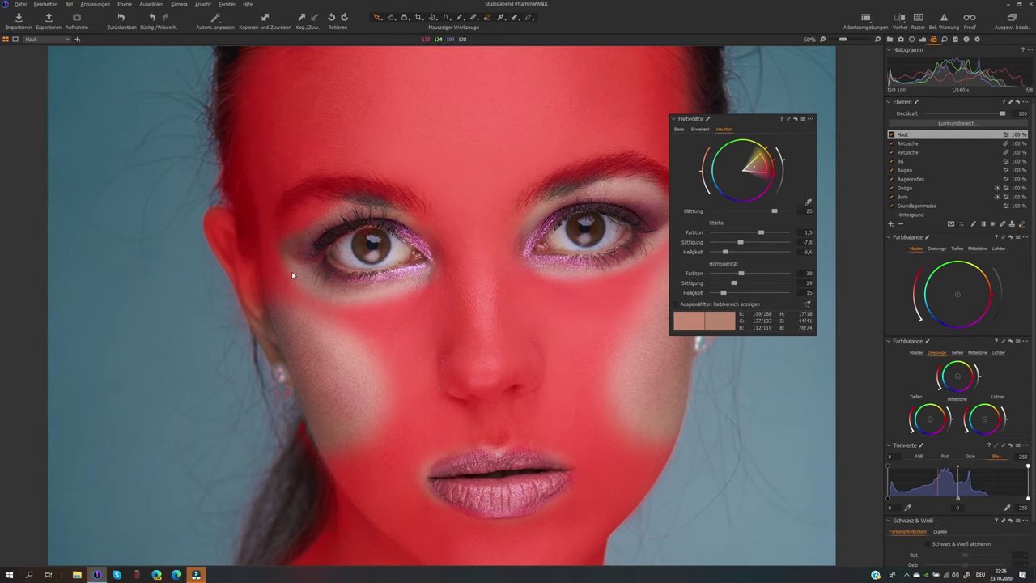
mouse_move(279, 267)
mouse_down()
mouse_move(335, 303)
mouse_move(360, 303)
mouse_up()
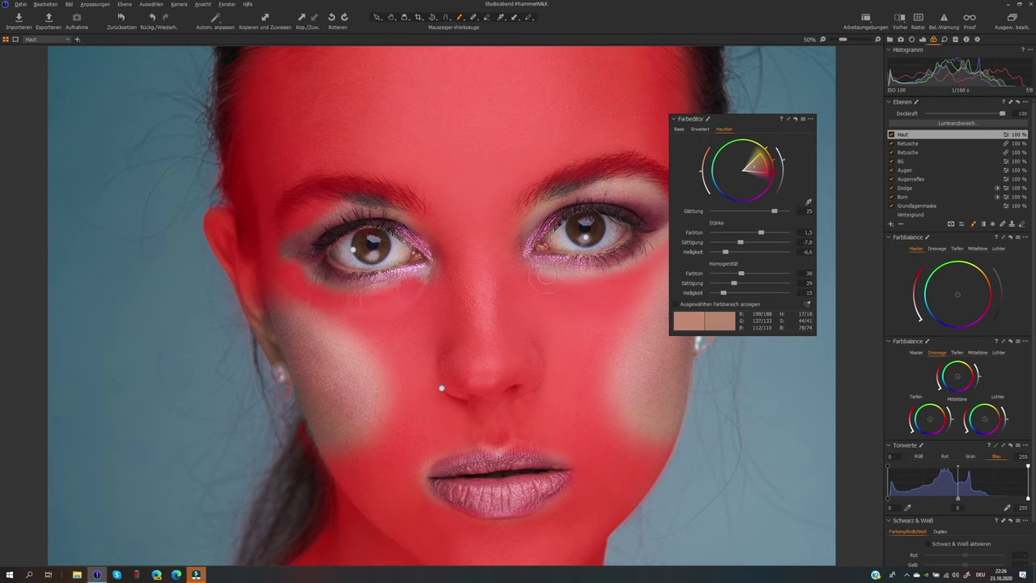
drag(542, 281, 602, 268)
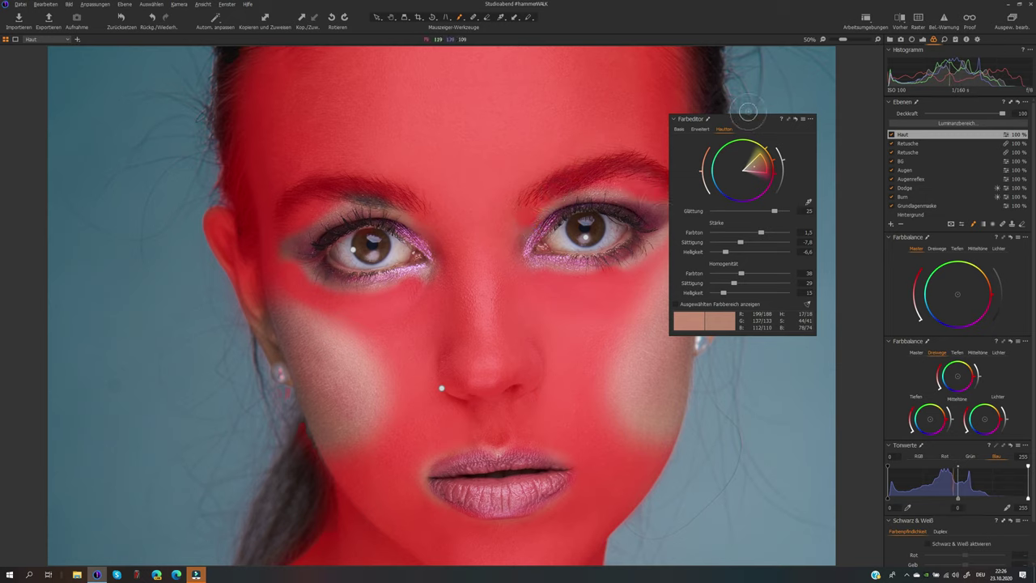
Move the Farbeditor clear of the face, sample the forehead skin tone and display the selected colour range.
drag(746, 118, 867, 118)
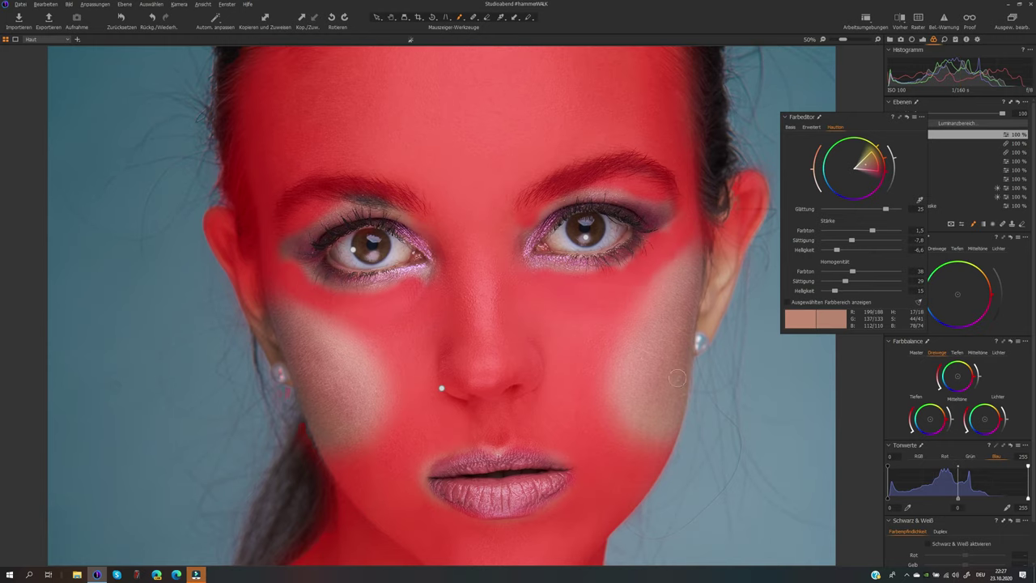
key(ctrl+0)
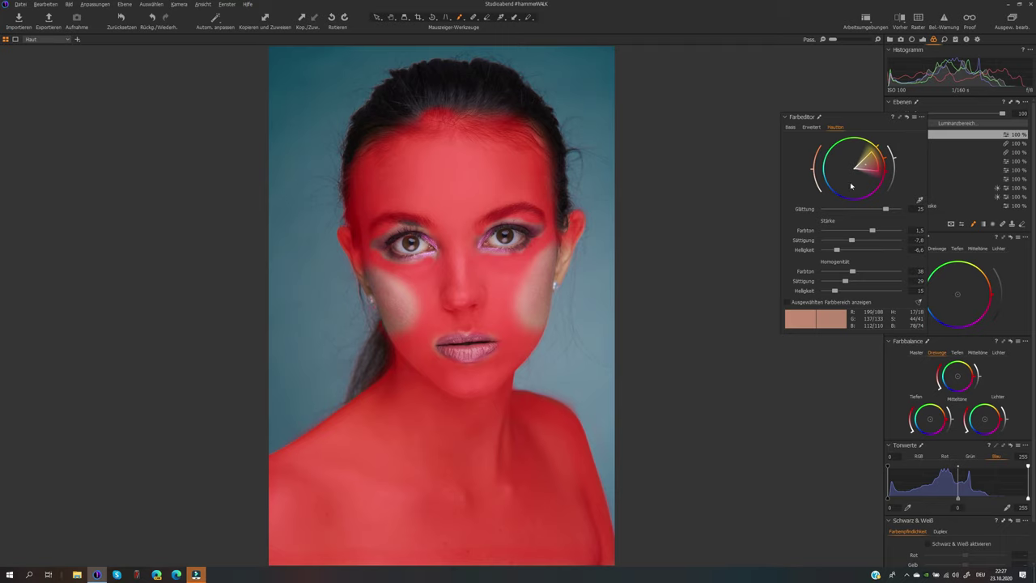
click(919, 199)
click(502, 202)
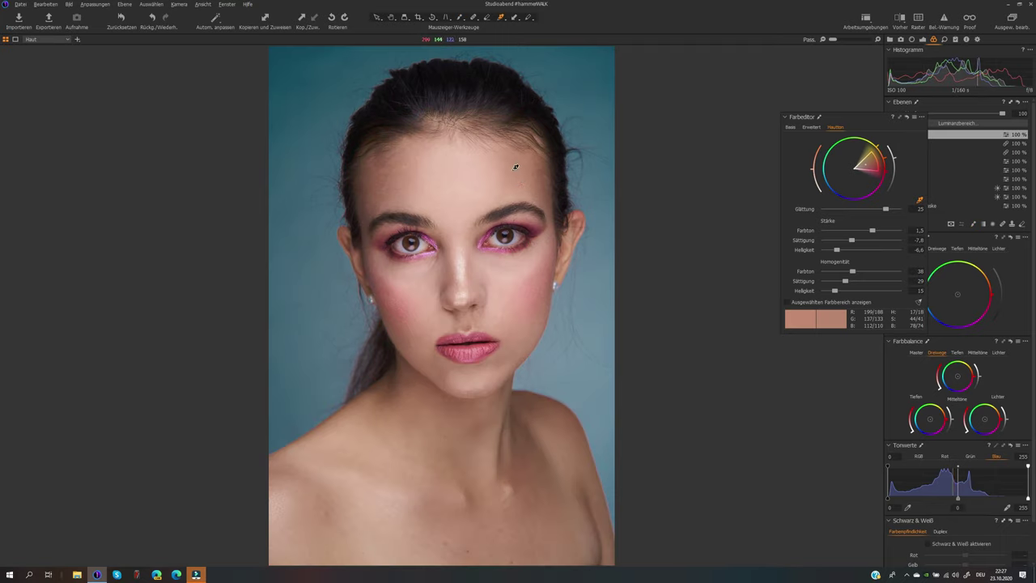
click(527, 173)
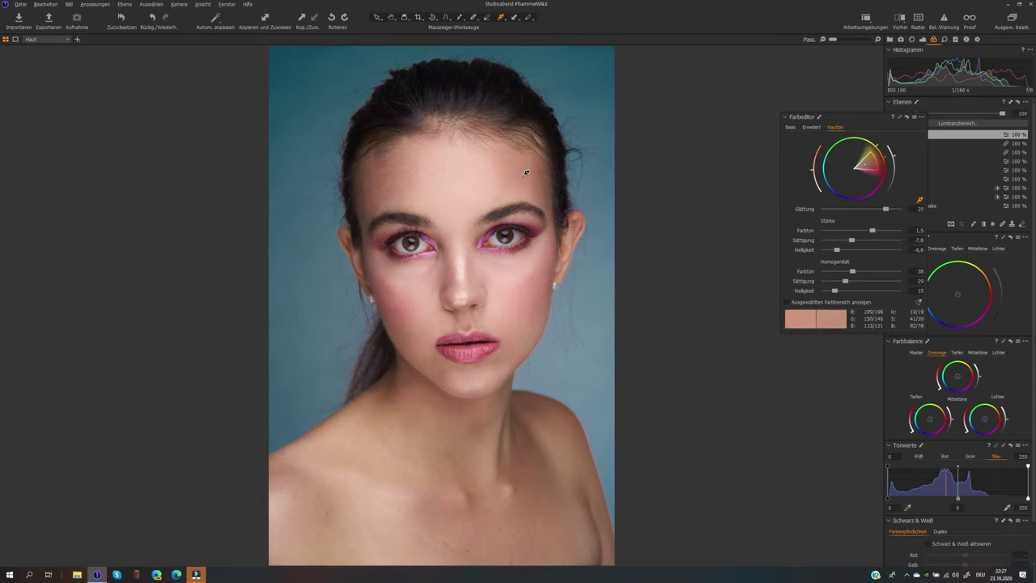
click(849, 302)
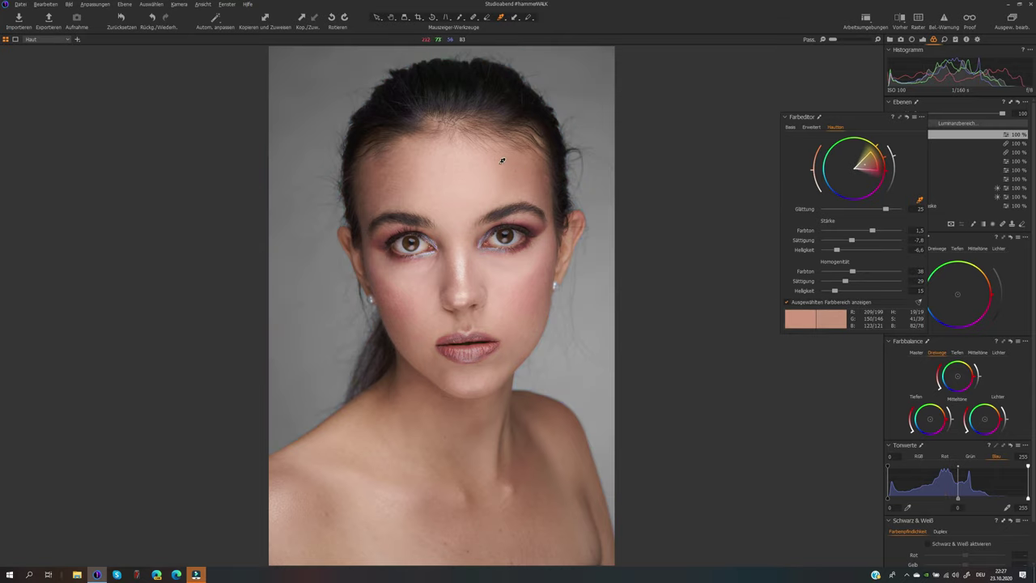
click(520, 173)
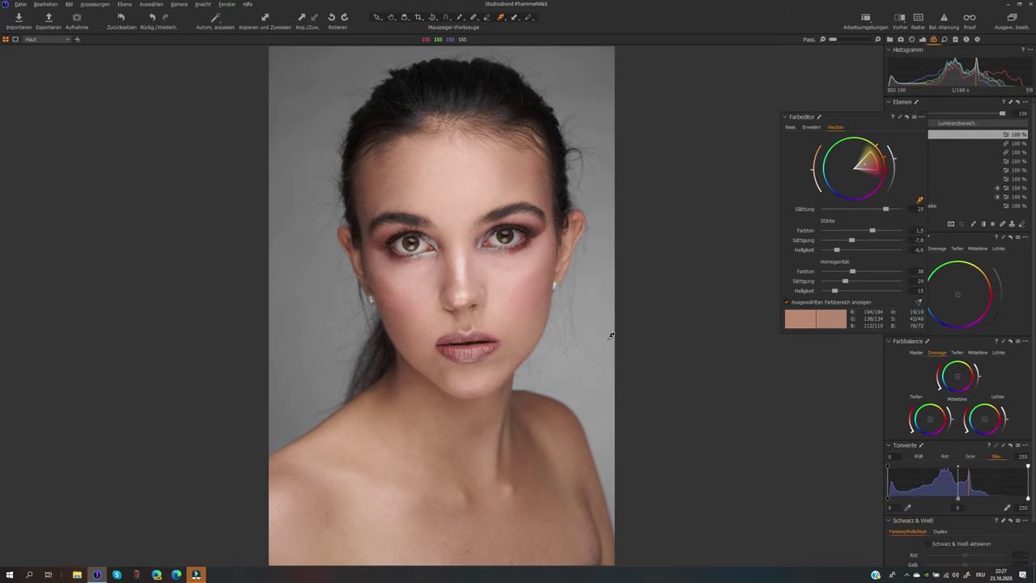
Reset the three Homogenität values and all remaining Farbeditor adjustments, and return to Hautton mode.
double_click(851, 271)
double_click(845, 281)
double_click(834, 291)
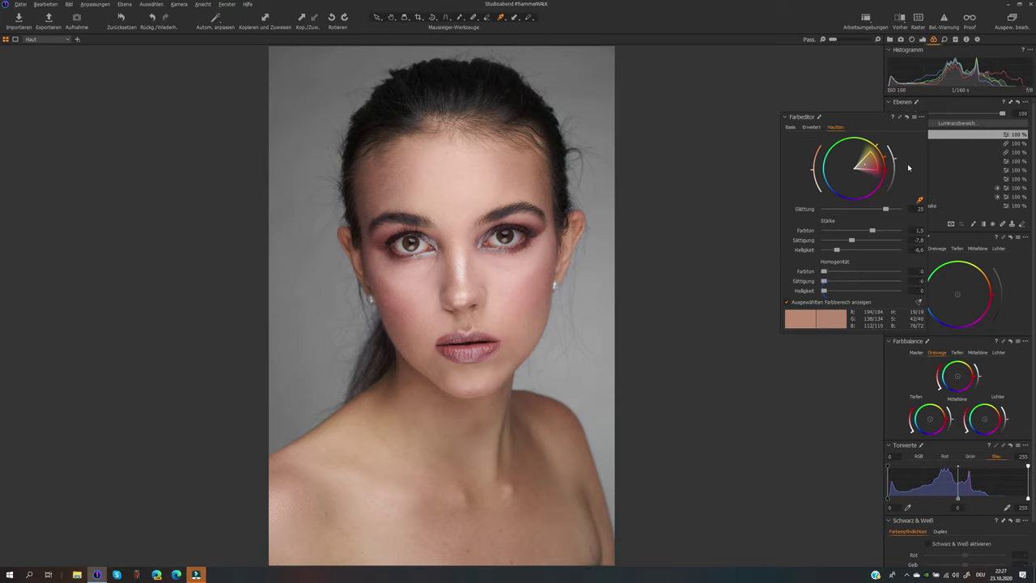
click(909, 118)
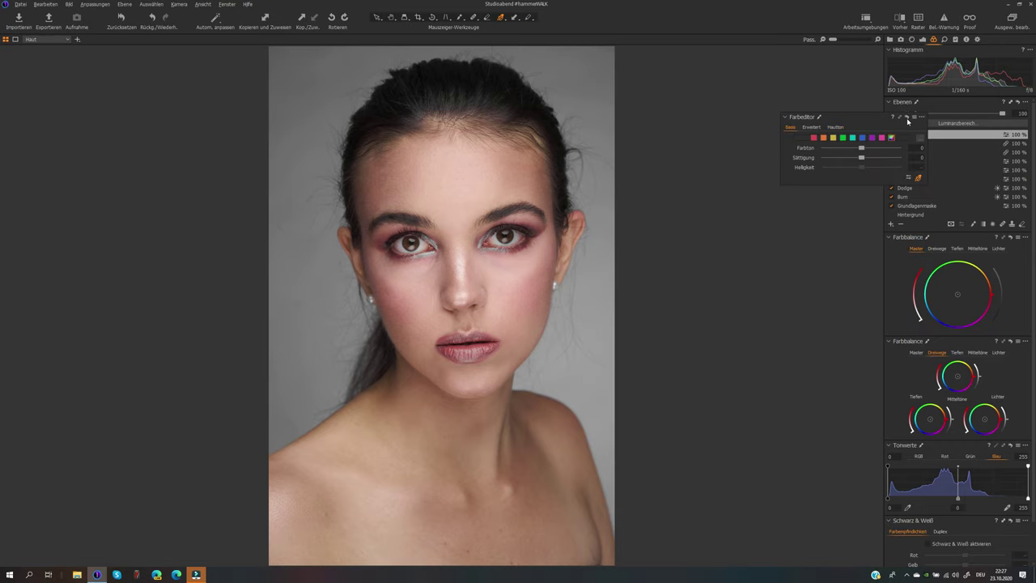
click(836, 127)
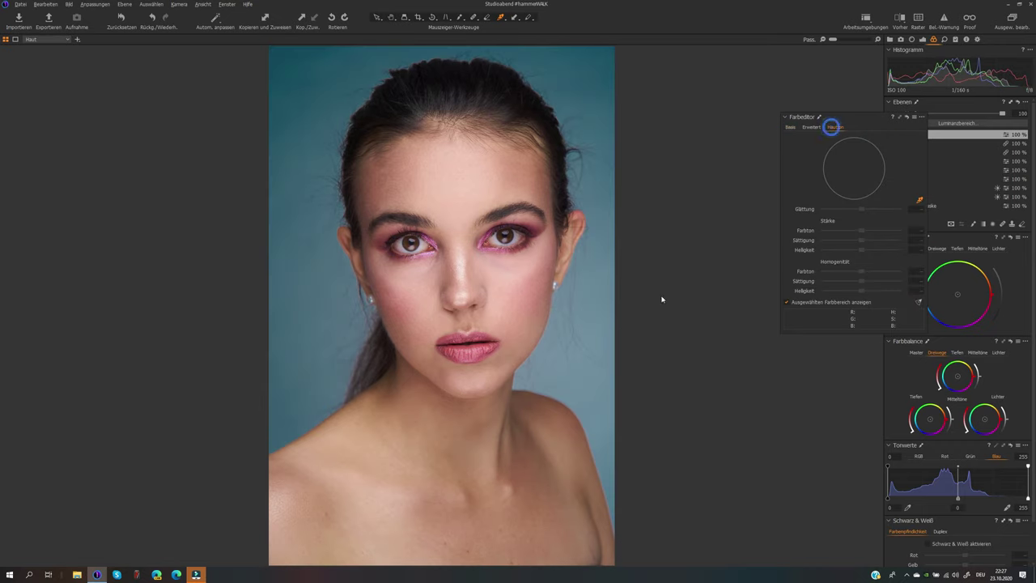
Sample skin tones on the forehead, nose, cheek and neck, finishing with the forehead as the reference tone.
click(521, 173)
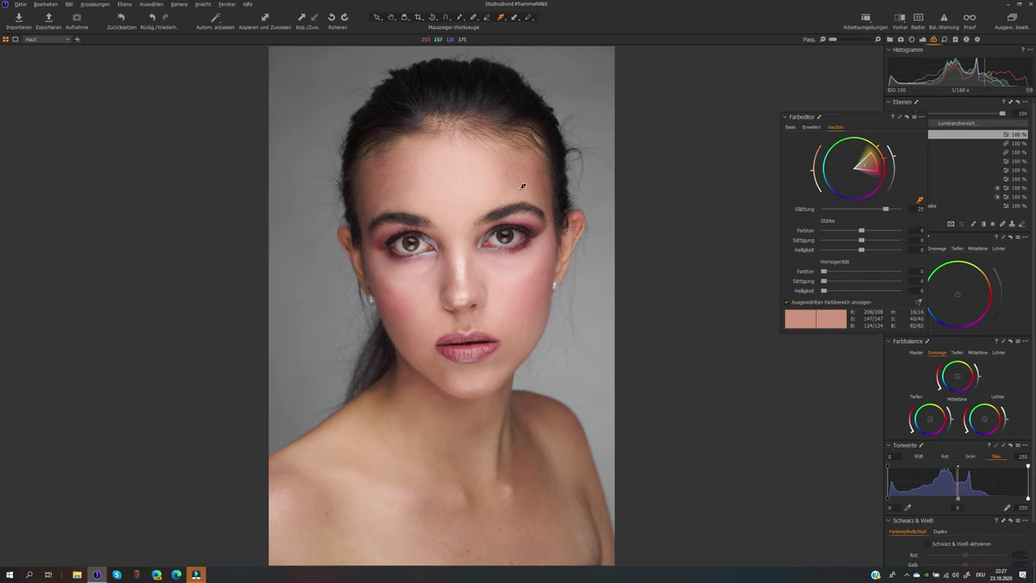
click(462, 257)
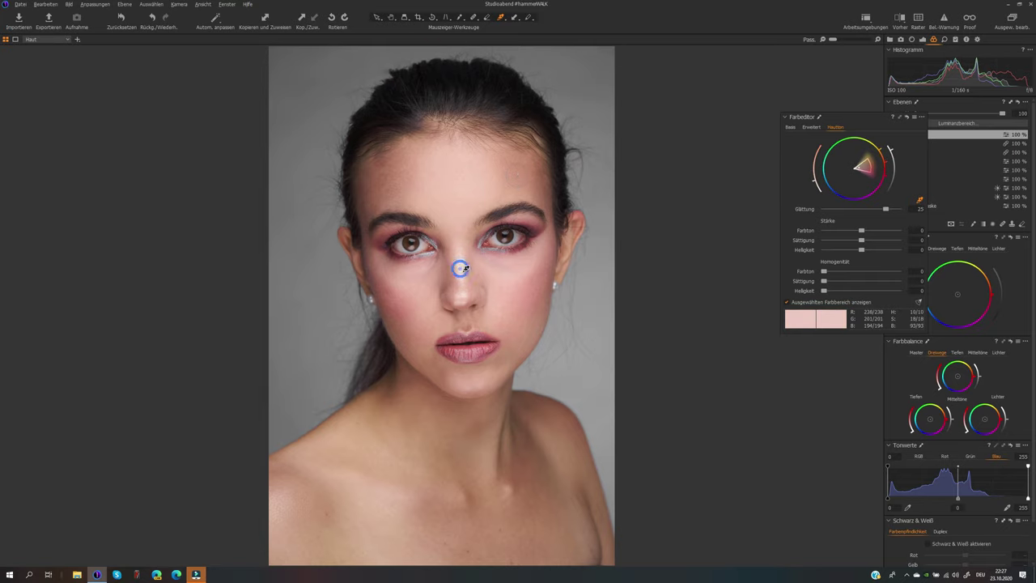
click(499, 289)
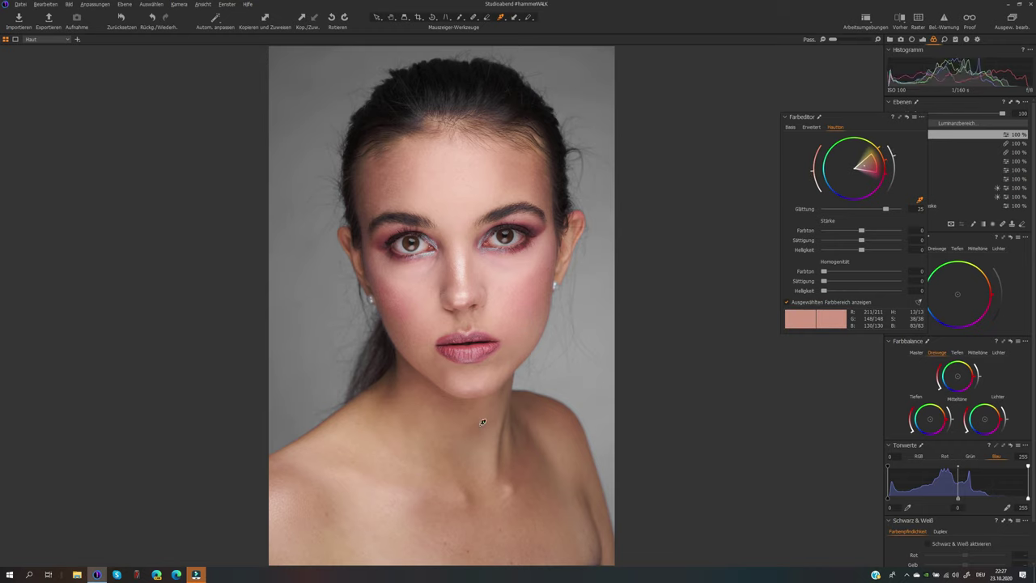
click(477, 430)
click(487, 444)
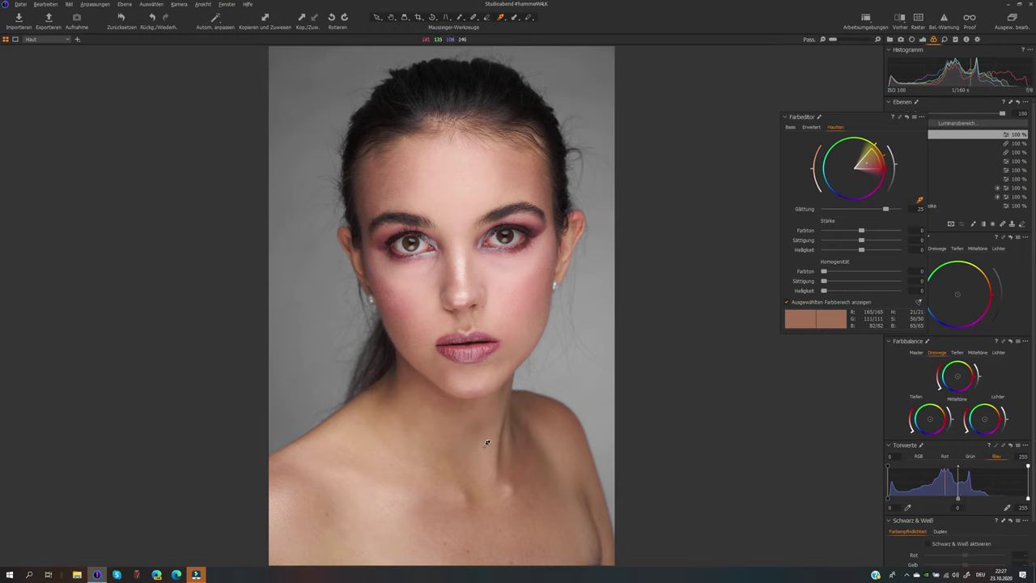
click(519, 169)
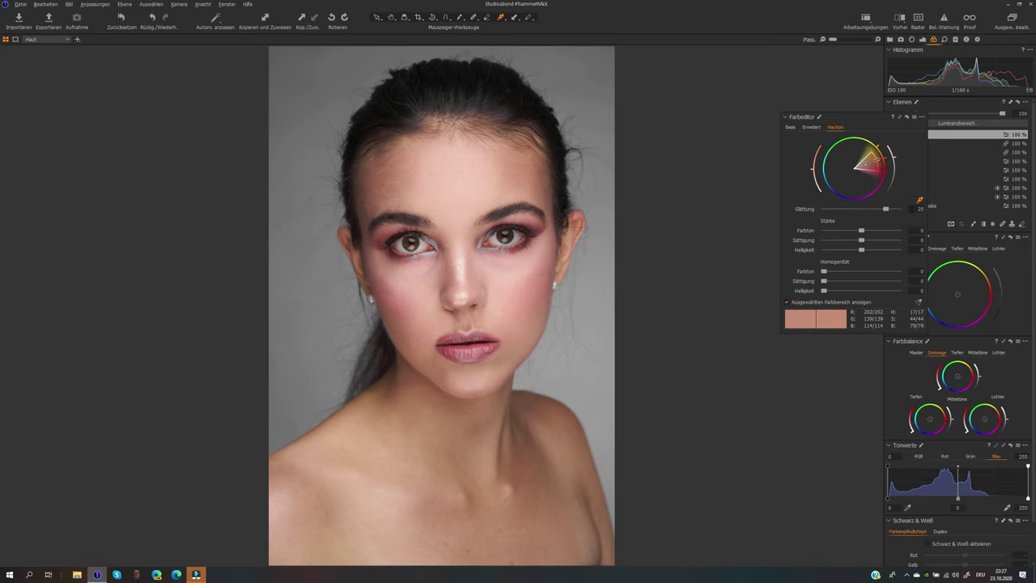
Widen the skin colour range, set Glättung to 16,7 and Stärke to Farbton -0,6, Sättigung 0,3 and Helligkeit 2,9.
drag(885, 209, 862, 209)
drag(871, 164, 875, 164)
drag(857, 234, 872, 251)
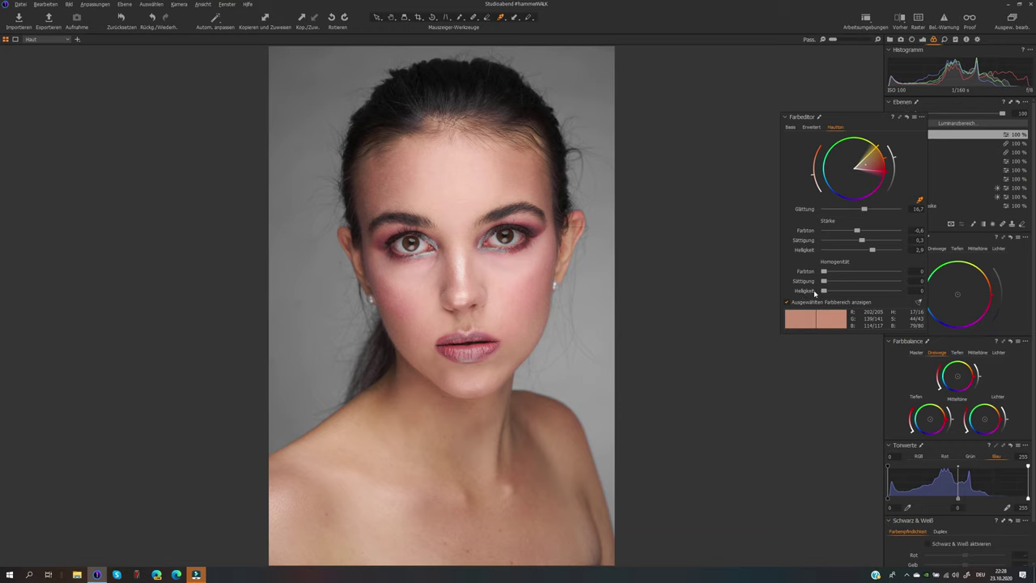
Set Homogenität to Farbton 26, Sättigung 31 and Helligkeit 6, and turn off the selected colour range display.
drag(823, 272, 809, 296)
drag(824, 271, 897, 273)
drag(898, 273, 844, 274)
mouse_move(823, 282)
mouse_down()
mouse_move(923, 280)
mouse_move(848, 281)
mouse_move(824, 292)
mouse_move(827, 302)
mouse_up()
click(828, 302)
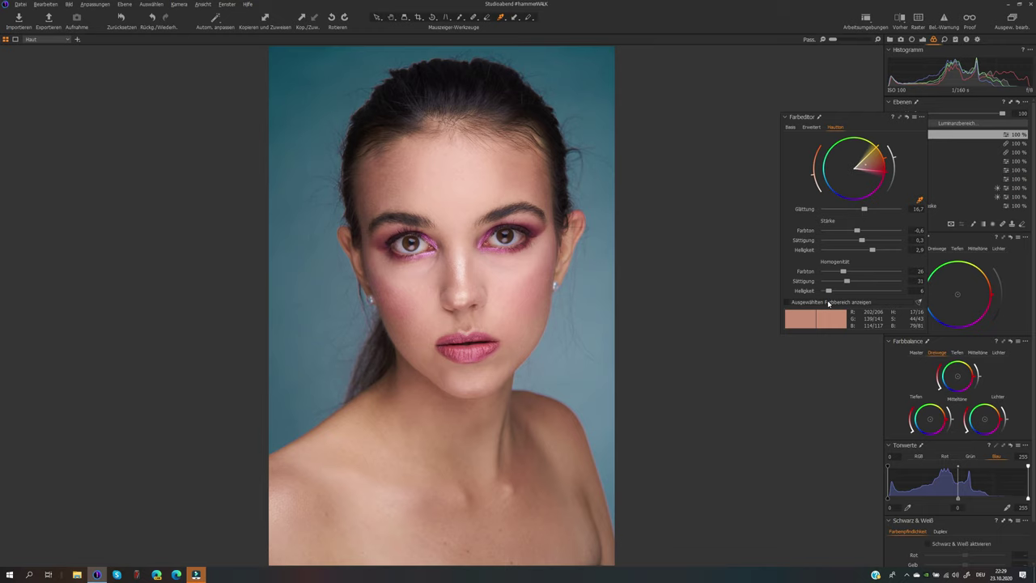
Save the Haut layer's Hautton adjustments as a Farbeditor user preset in the Color Editor folder.
click(913, 116)
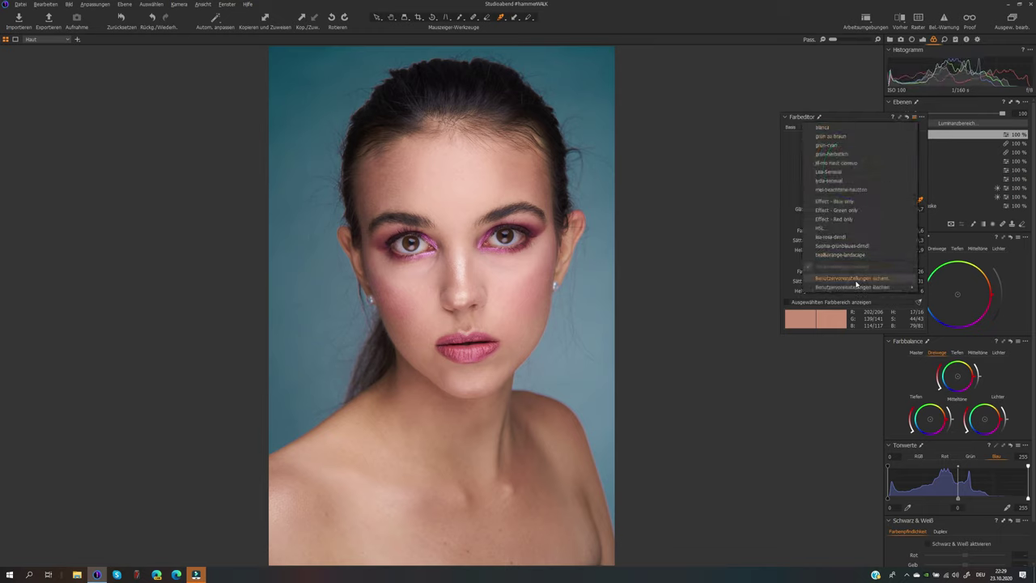
click(854, 279)
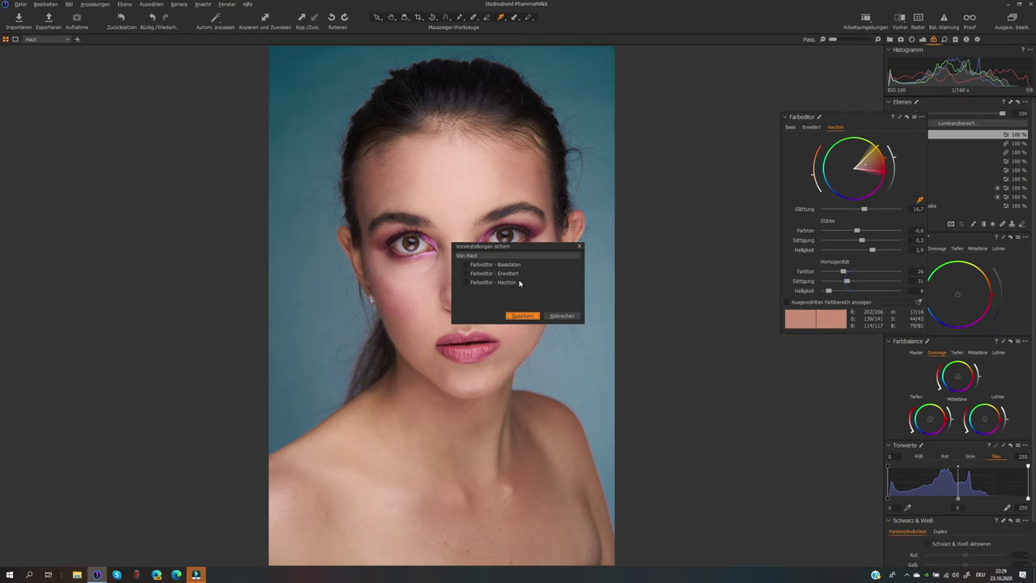
click(525, 316)
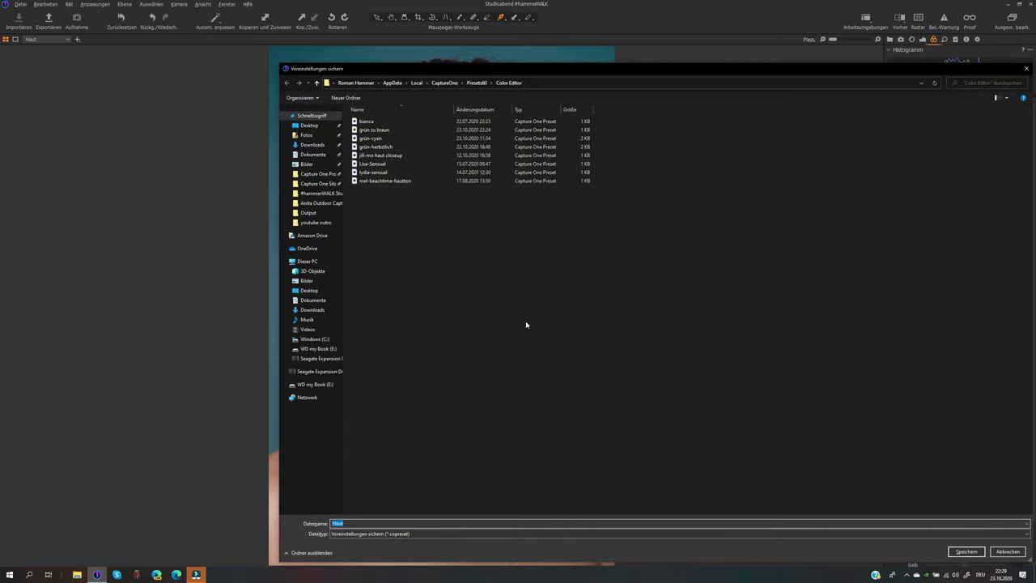
text(hau)
click(975, 555)
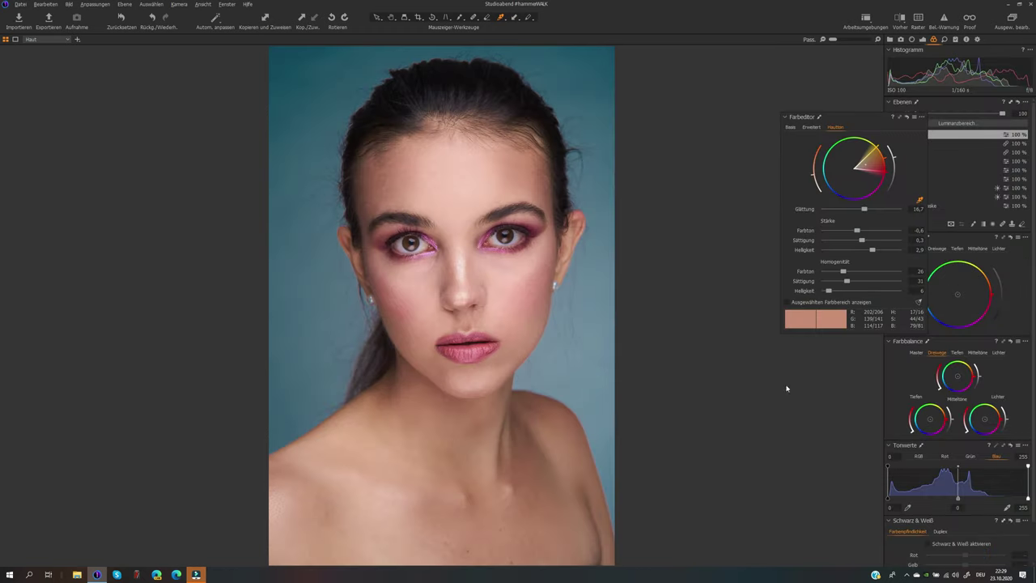
Move the Farbeditor off the layer list, compare the portrait with the BG layer off and on, and review its exposure settings.
drag(848, 119, 699, 119)
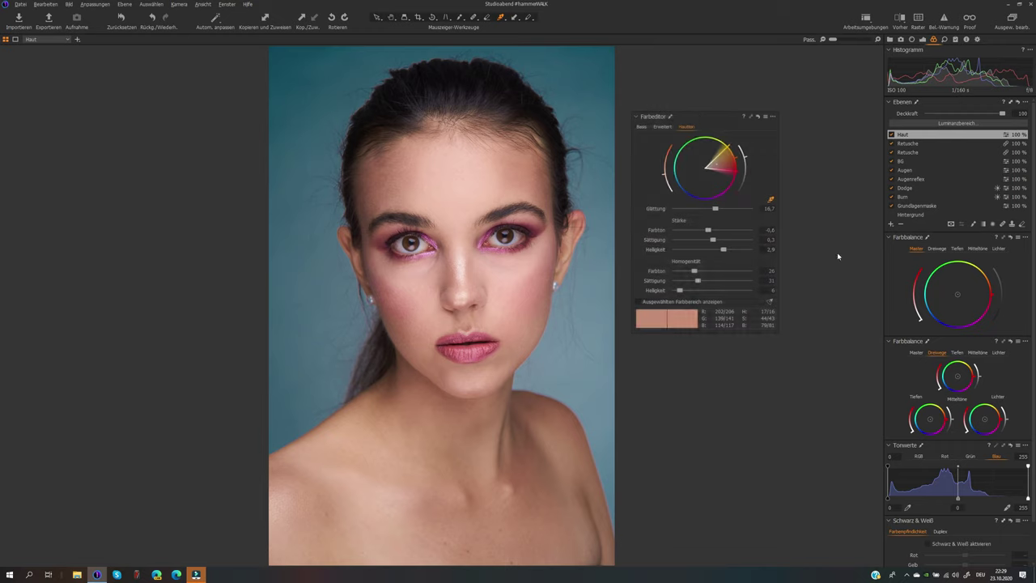
click(900, 161)
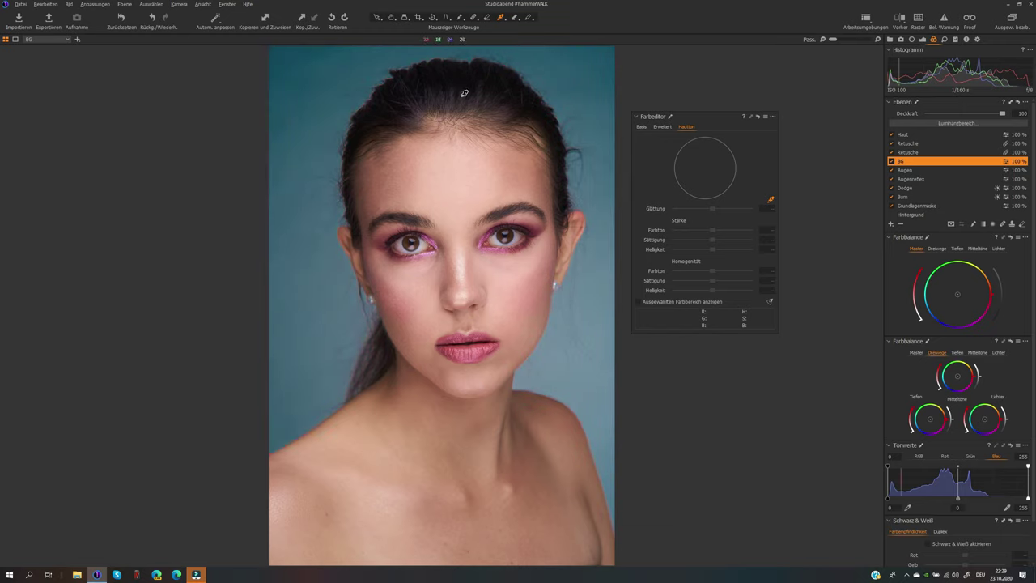
click(892, 161)
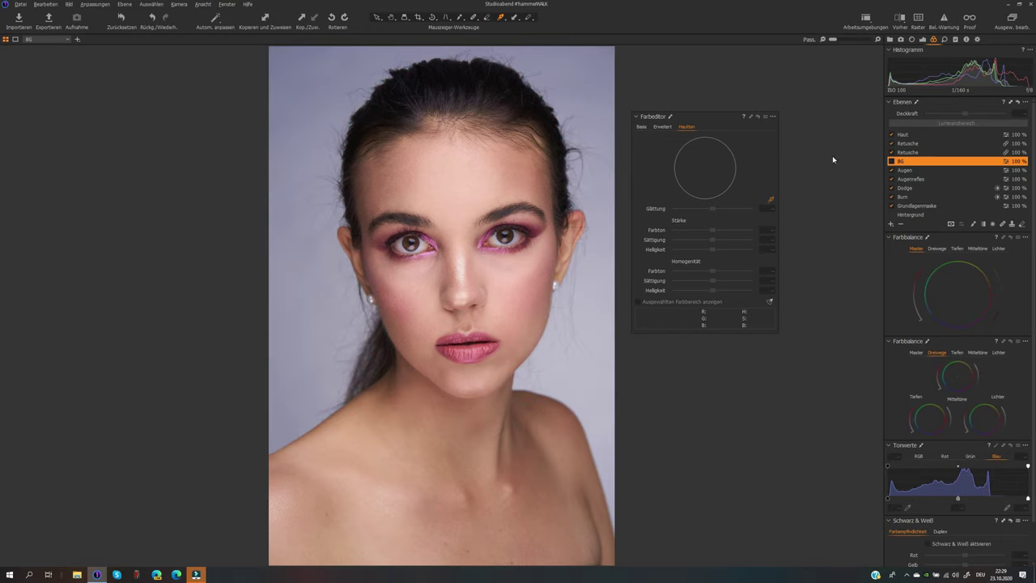
click(922, 38)
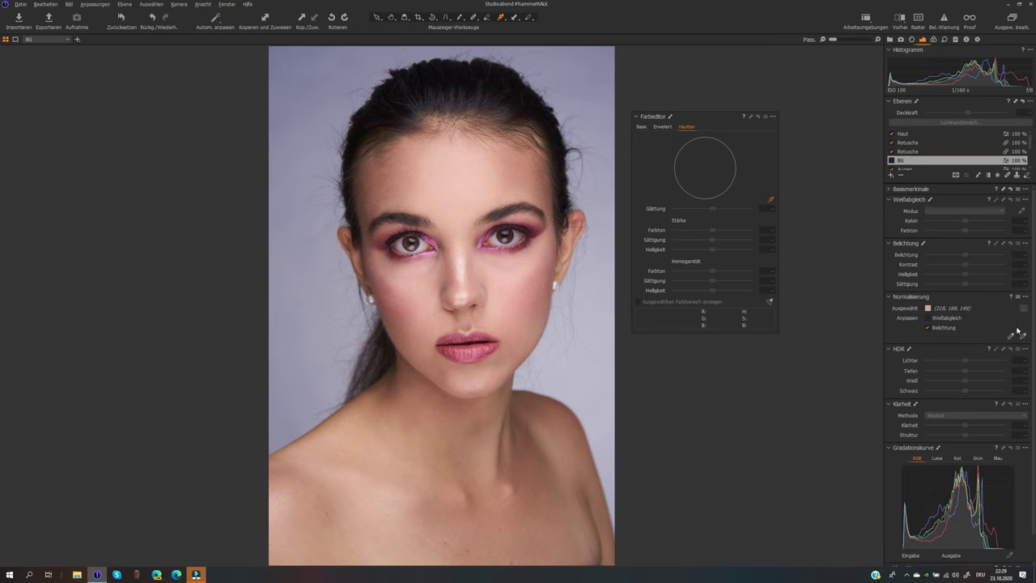
click(892, 160)
scroll(991, 354, down, 1)
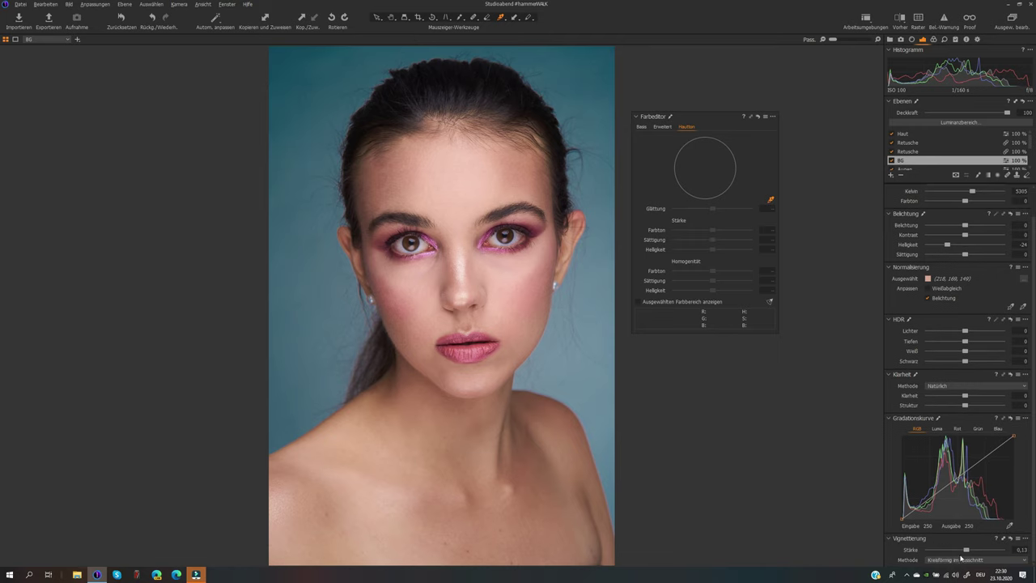
Examine the Tonwerte of the BG layer and the green and red channels of the Hintergrund layer.
click(933, 39)
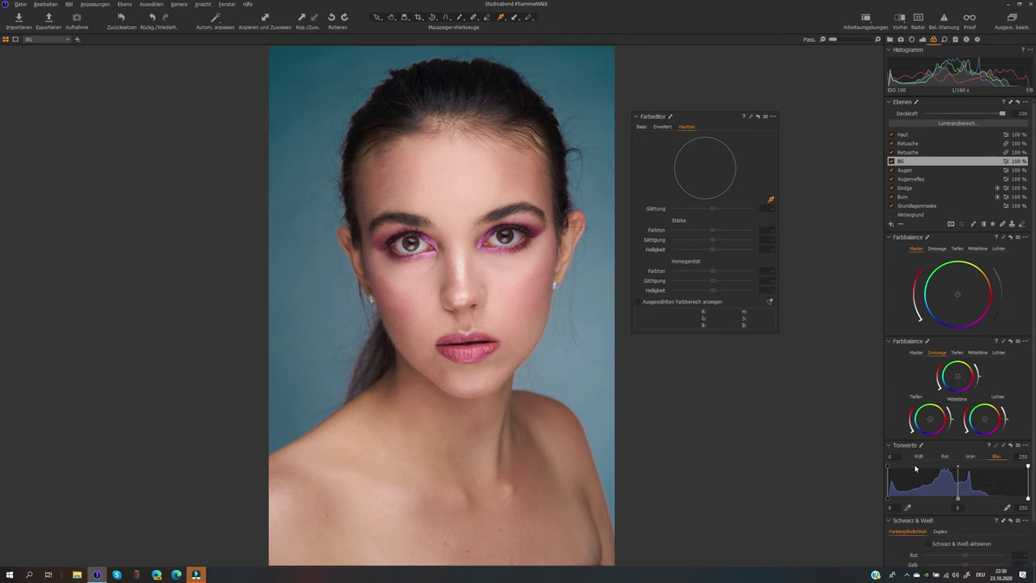
drag(888, 470, 888, 467)
click(933, 214)
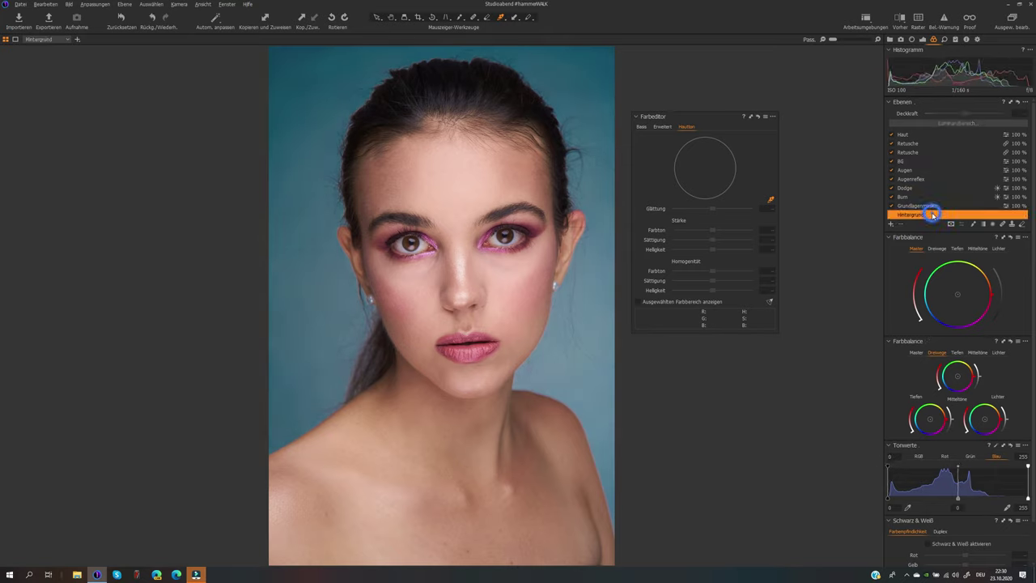
click(970, 456)
click(944, 455)
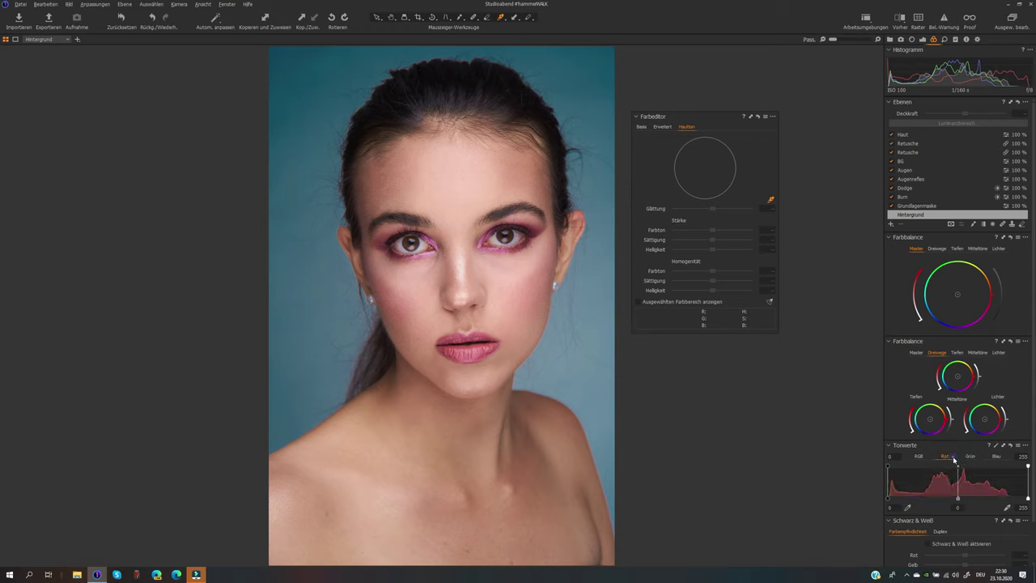
Shift the midtone of the BG layer's blue channel in Tonwerte to -0,06.
click(919, 456)
click(996, 455)
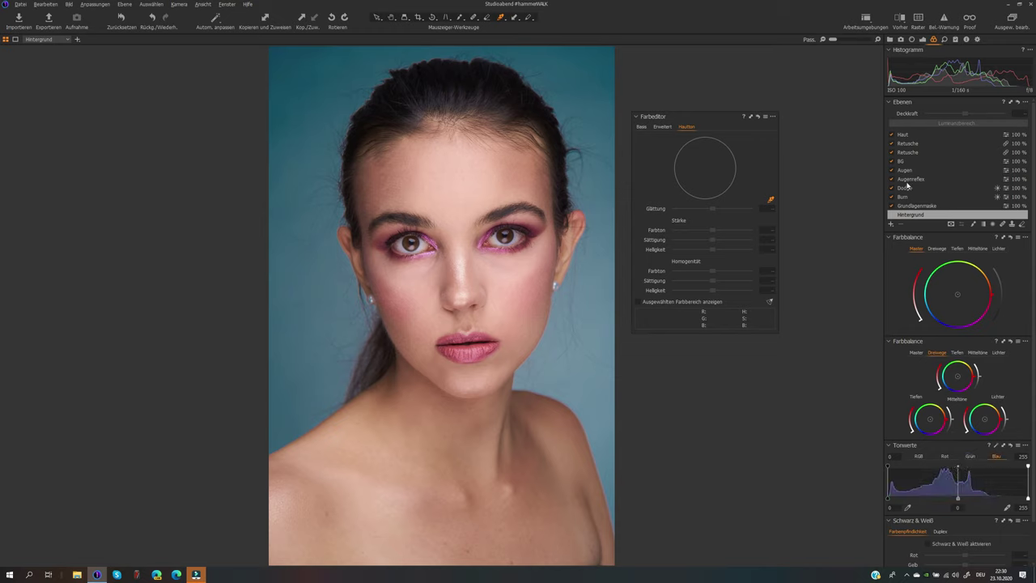
click(906, 163)
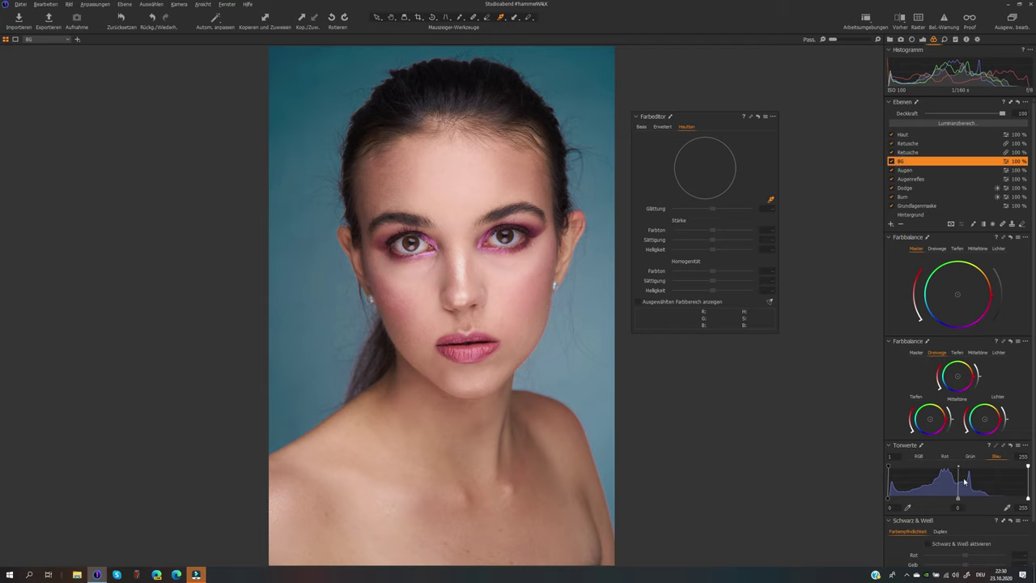
drag(959, 501, 961, 501)
drag(963, 500, 962, 498)
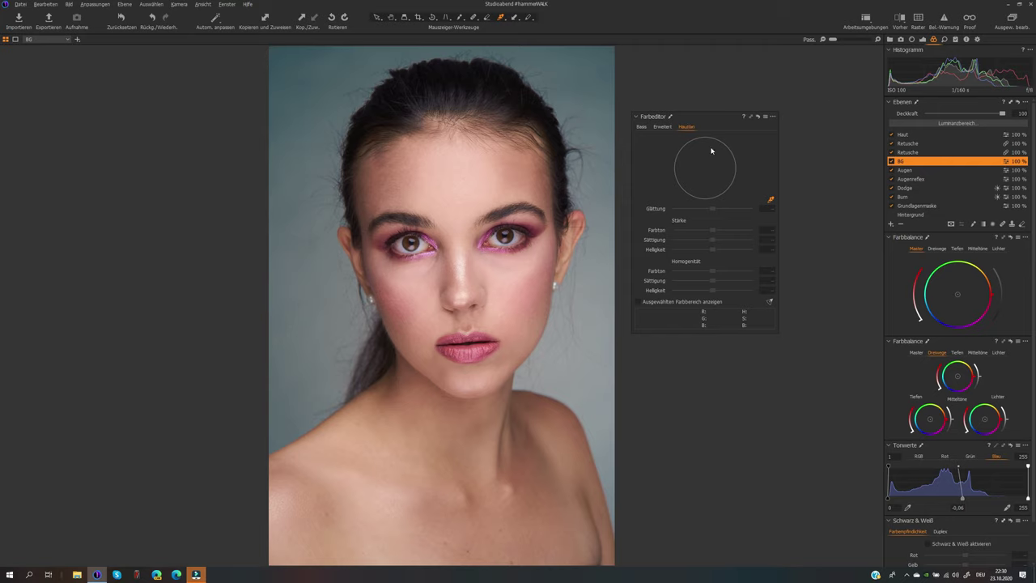
Compare the portrait's background with the BG layer's two Erweitert colour ranges in the Farbeditor switched off and on.
click(641, 127)
click(662, 127)
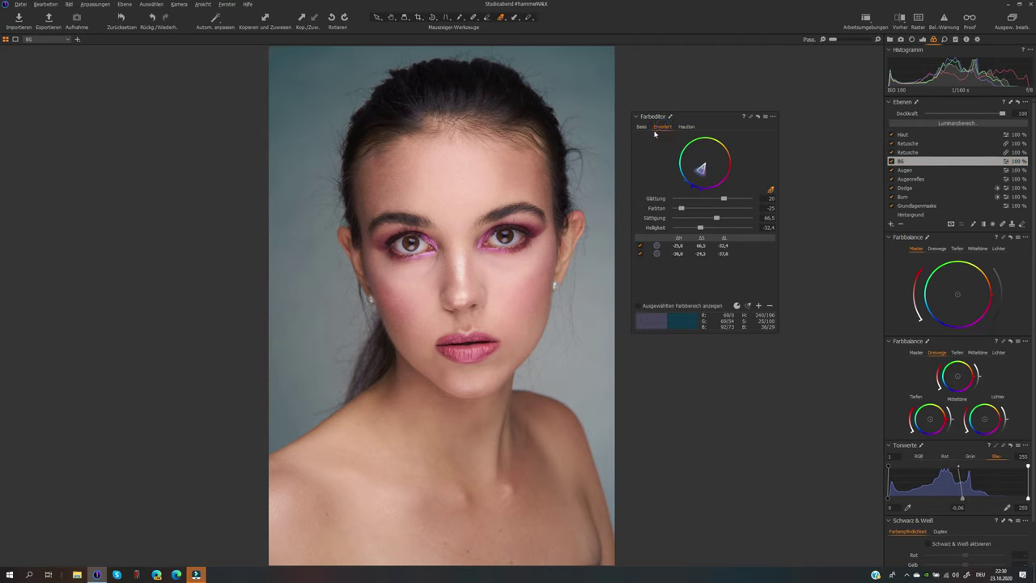
click(639, 253)
click(639, 253)
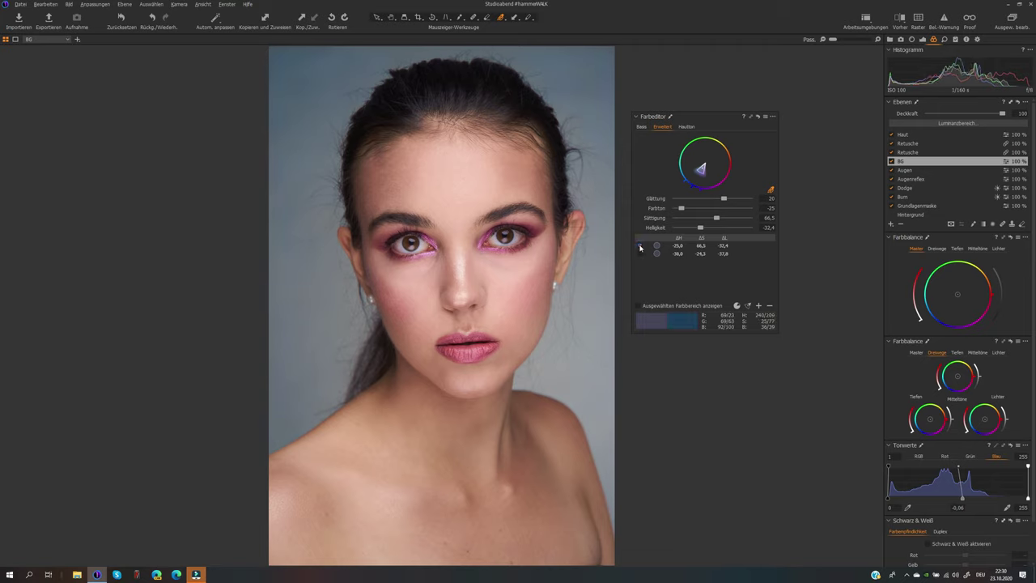
click(639, 253)
click(640, 248)
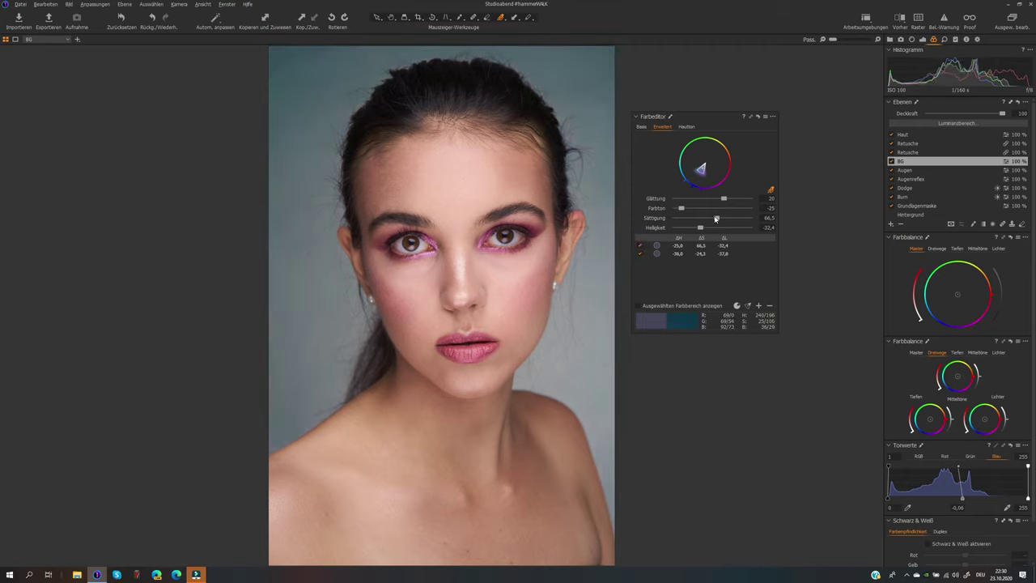
Set the BG colour ranges' Sättigung to 92,4 and 25,9, and the blue Tonwerte midtone to -0,05.
mouse_move(716, 218)
mouse_down()
mouse_move(696, 221)
mouse_move(707, 219)
mouse_up()
click(675, 253)
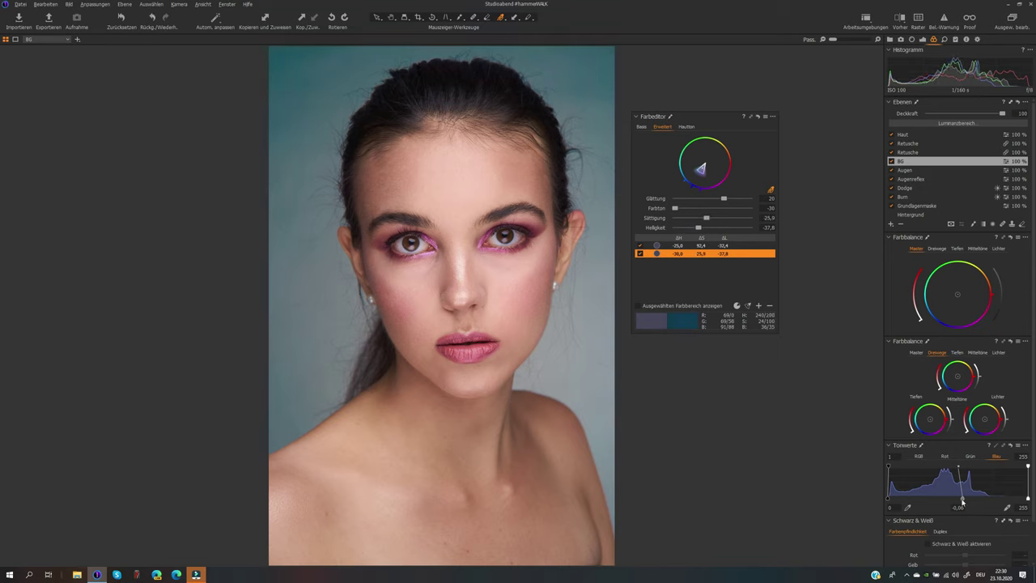
drag(963, 505, 959, 502)
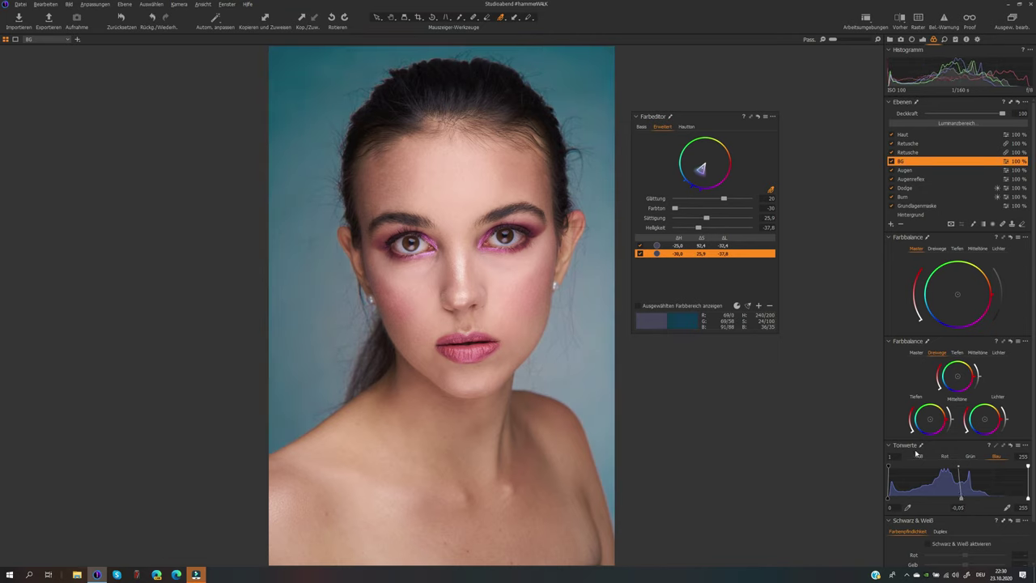
click(660, 156)
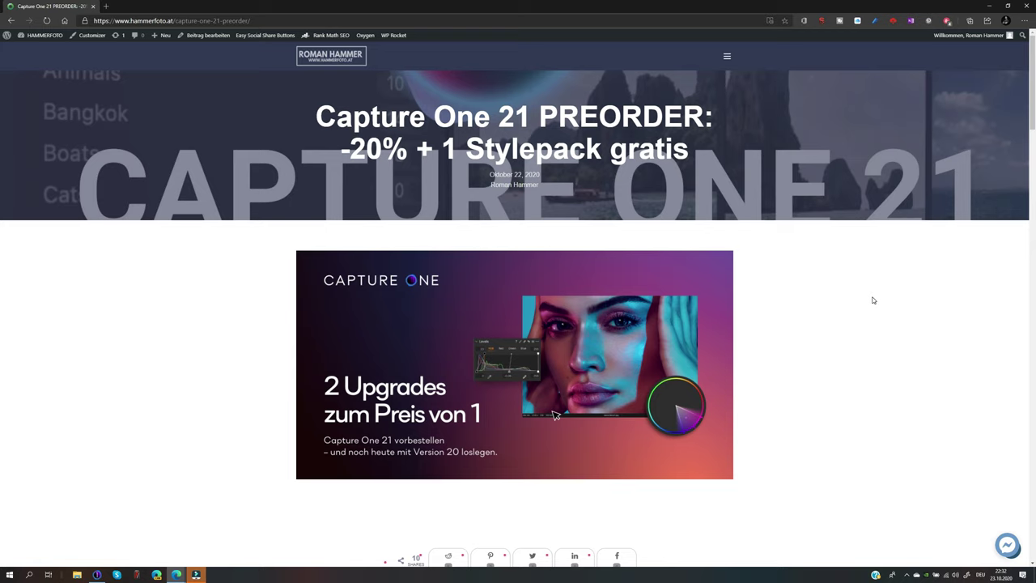
Read through the Capture One 21 preorder offers on the hammerfoto.at page and highlight the discount code for Capture One 20 users.
scroll(500, 253, down, 2)
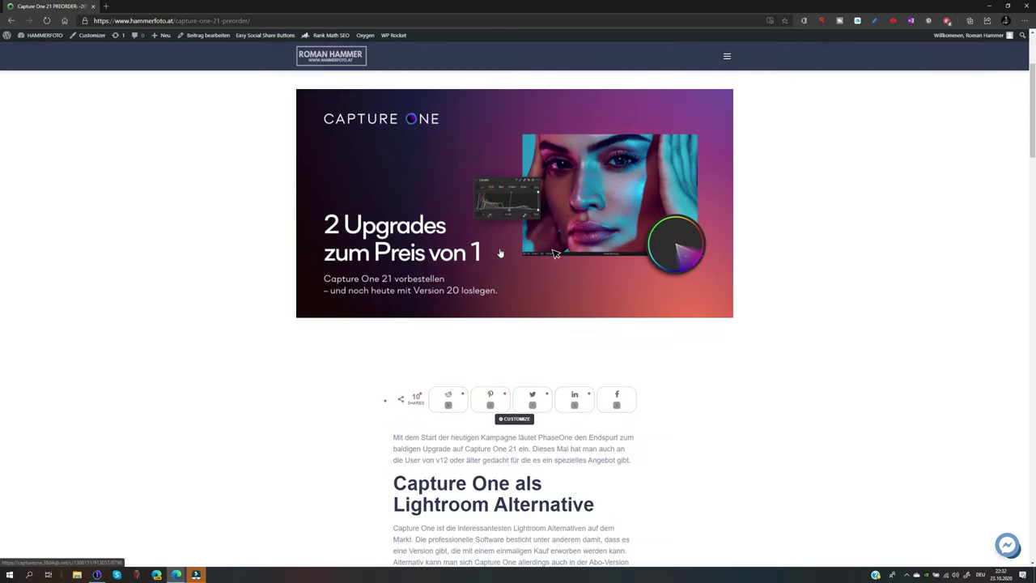
scroll(501, 254, down, 1)
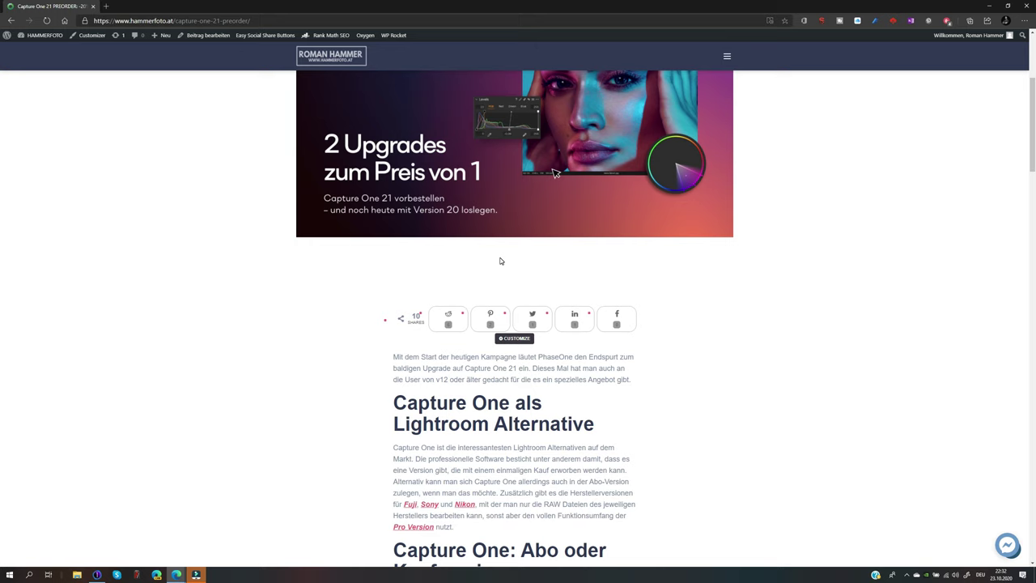
scroll(500, 261, down, 8)
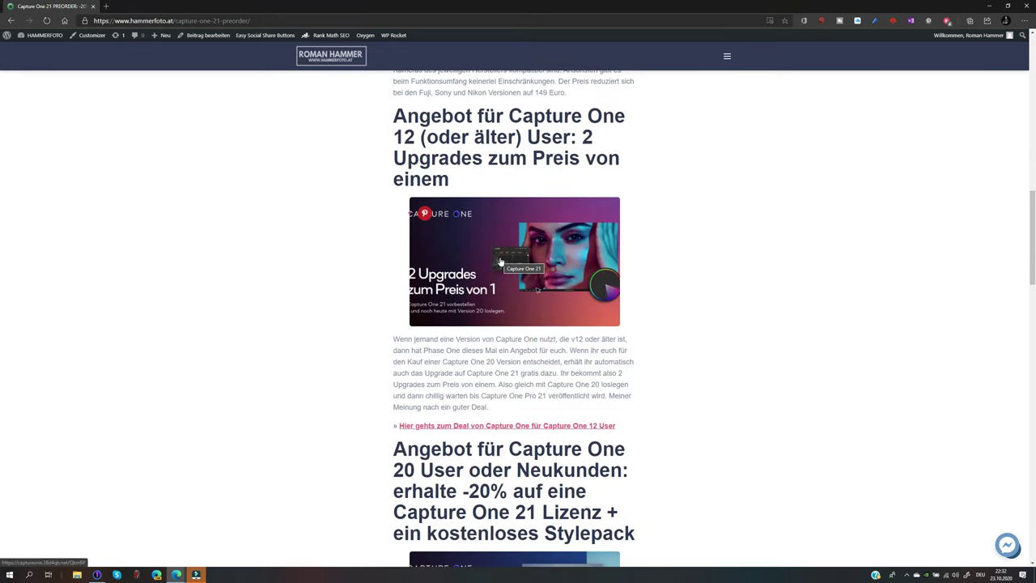
scroll(500, 261, down, 4)
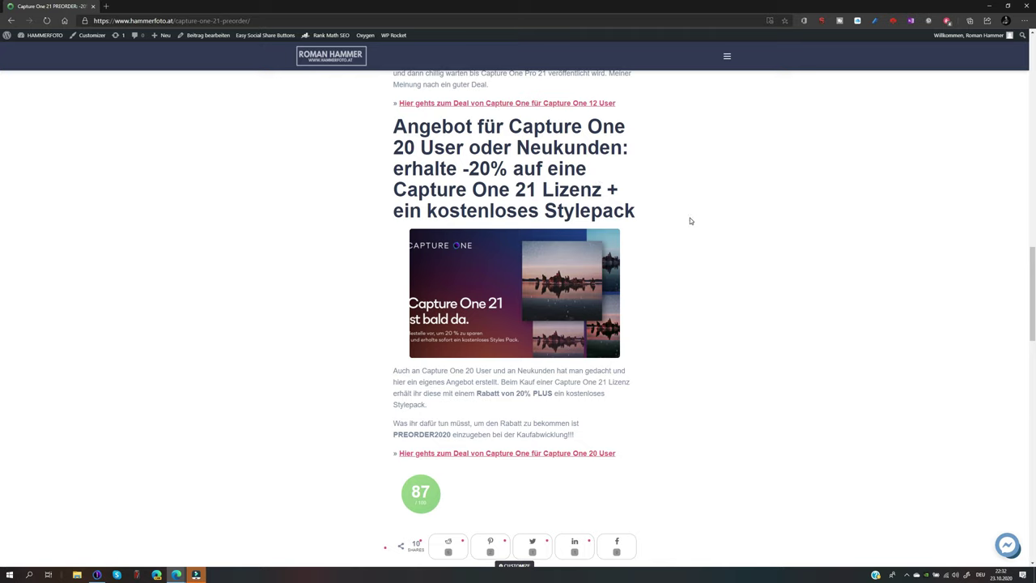
drag(393, 434, 396, 434)
double_click(394, 435)
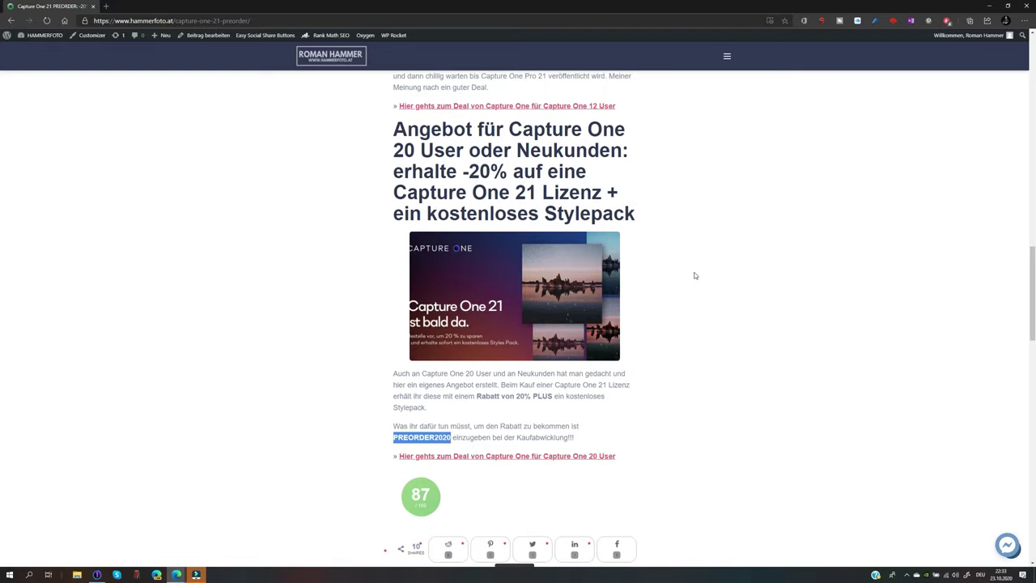
Review the offers for Capture One 12 and Capture One 20 users again, continuing to the closing preorder banner.
scroll(693, 273, down, 3)
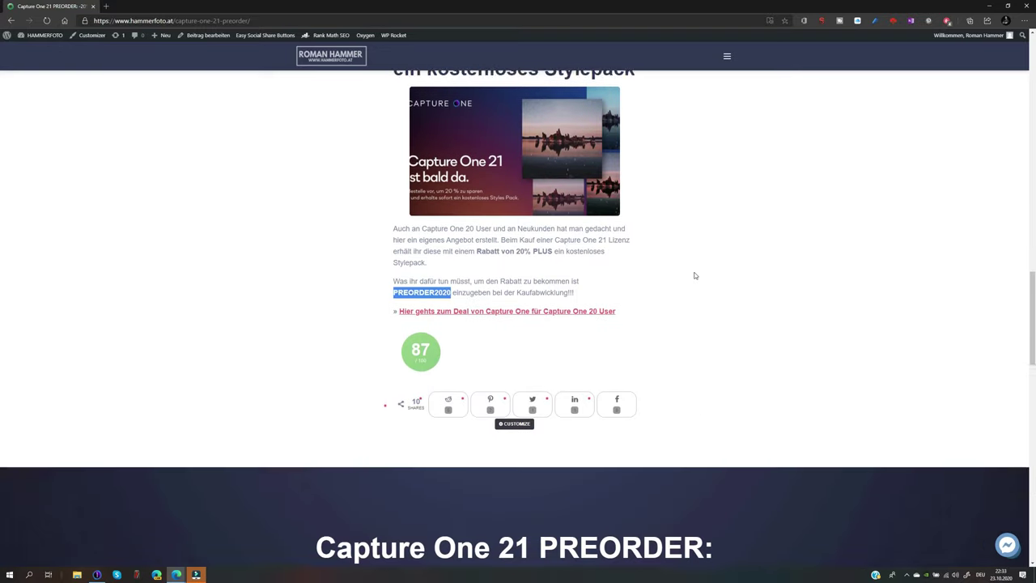
scroll(694, 276, up, 8)
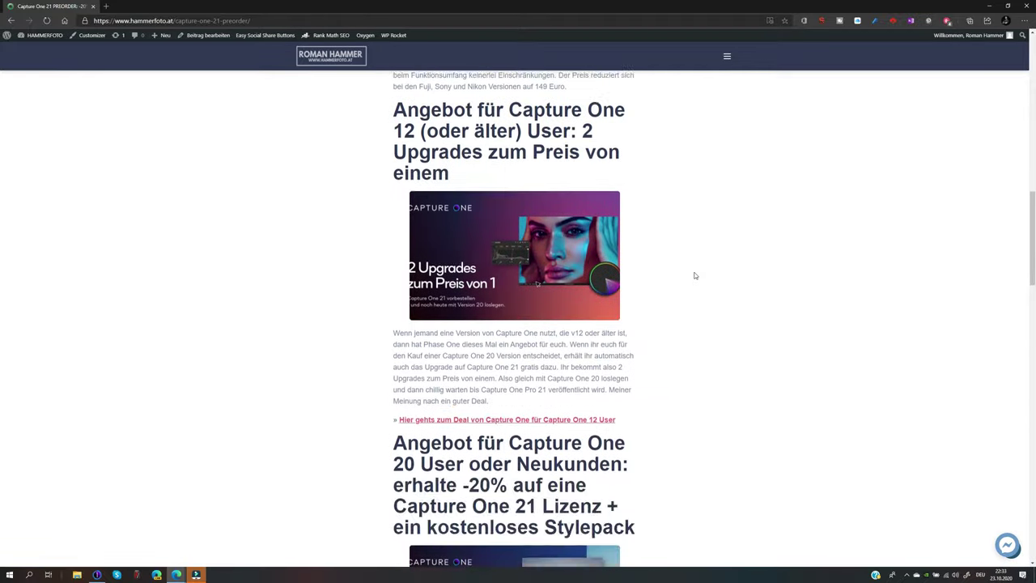
scroll(693, 275, down, 5)
scroll(694, 275, down, 1)
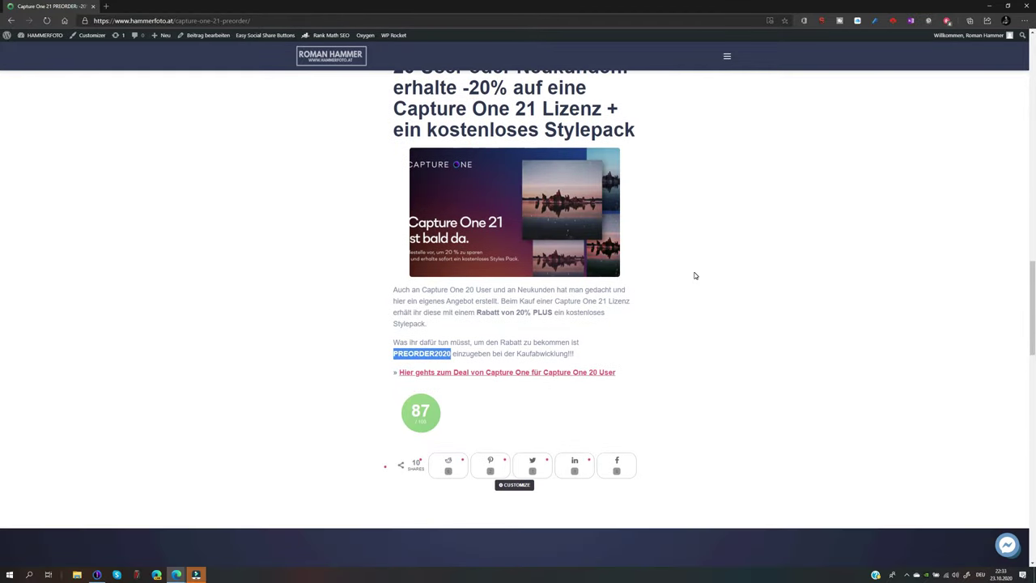
scroll(693, 275, down, 6)
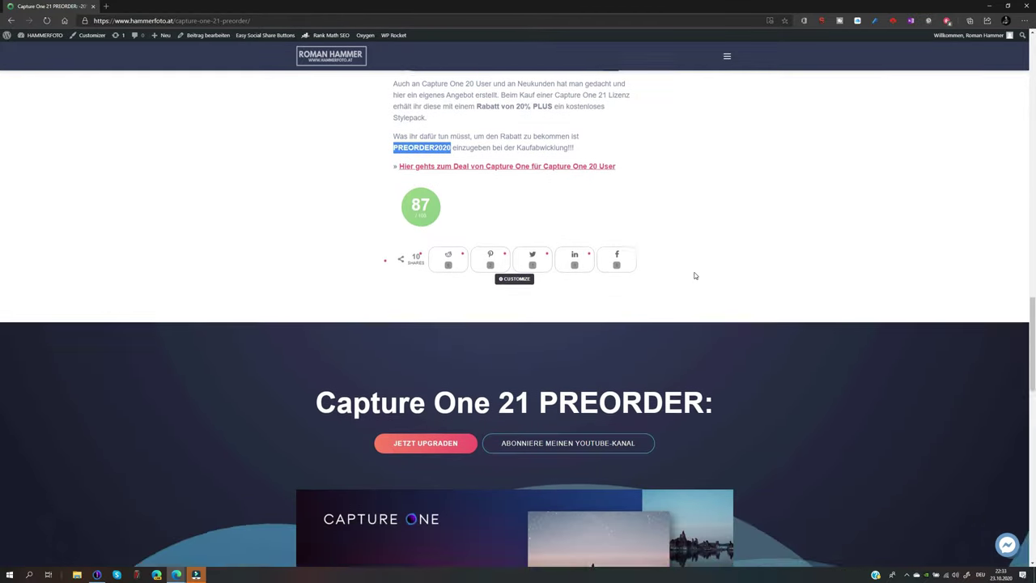